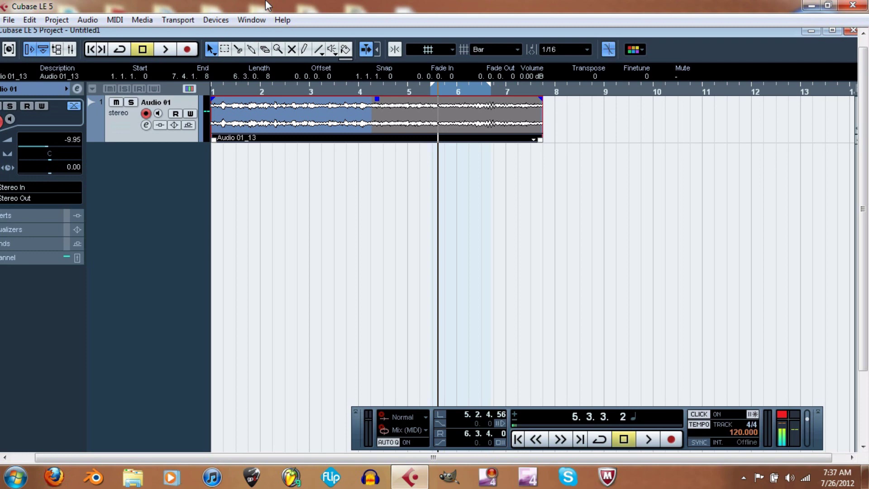
Open the VST Performance load meter from the Devices menu
{"action": "left_click", "coordinate": [216, 20]}
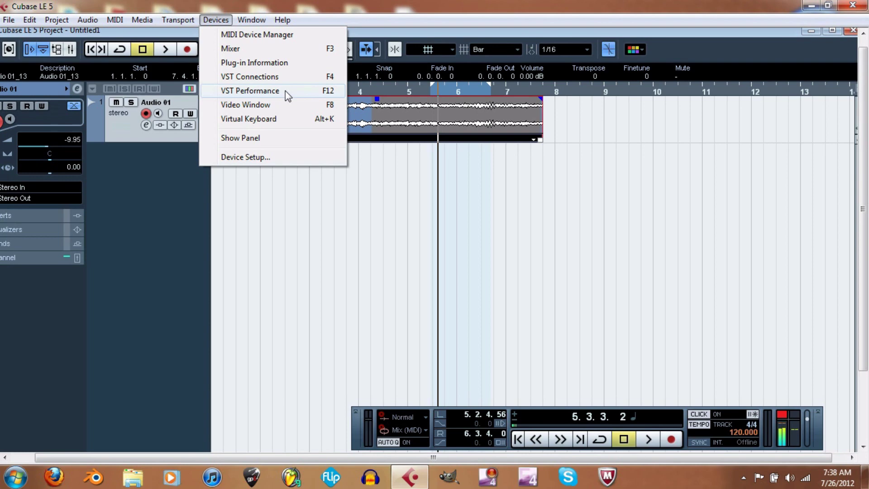
{"action": "left_click", "coordinate": [286, 90]}
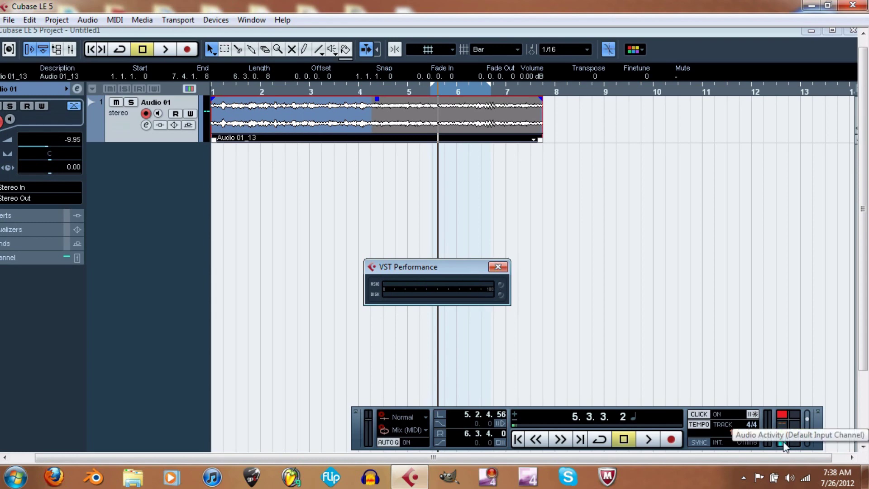
Close the VST Performance window to return to the project
{"action": "left_click", "coordinate": [498, 268]}
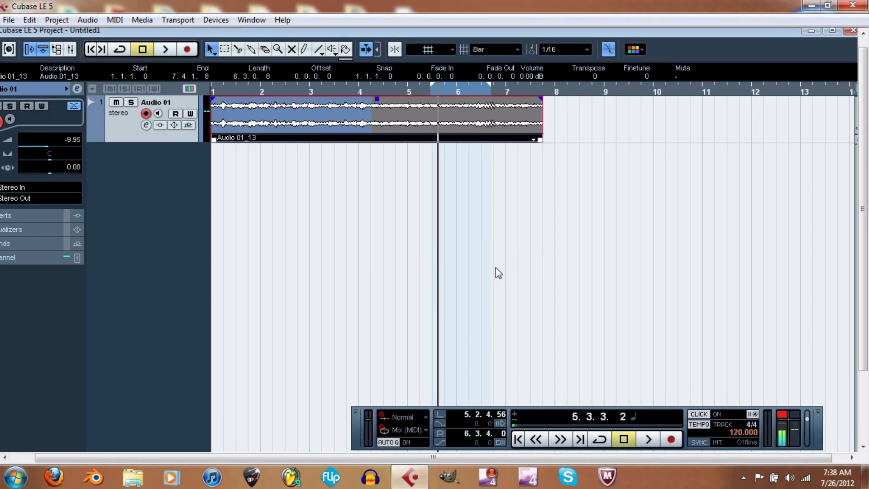
Show the Virtual Keyboard from the Devices menu
{"action": "left_click", "coordinate": [225, 21]}
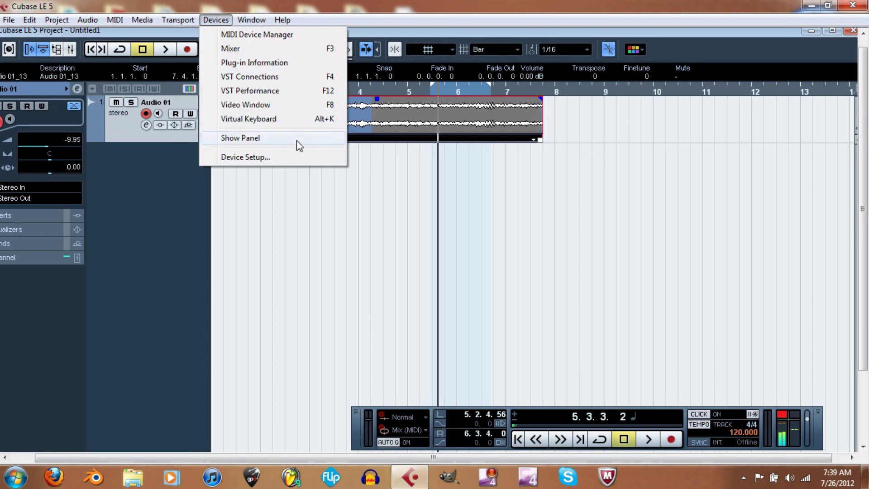
{"action": "left_click", "coordinate": [301, 117]}
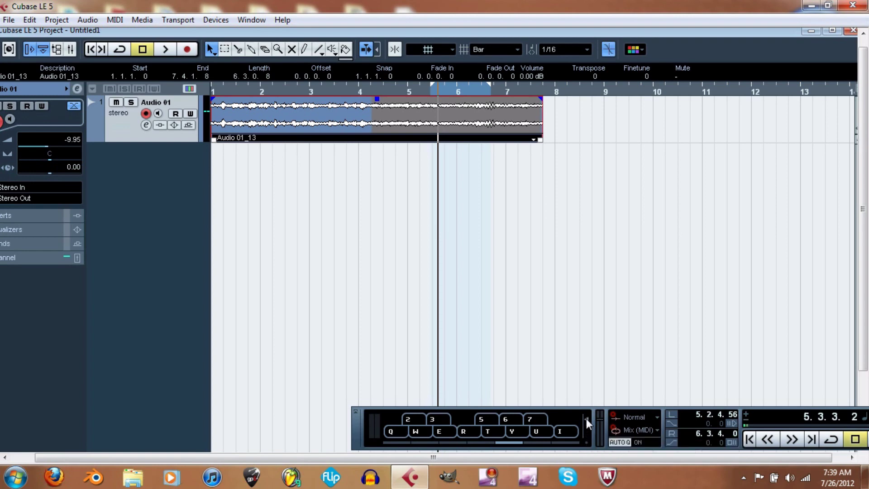
Lower the virtual keyboard's note velocity slightly, then hide the keyboard again
{"action": "mouse_move", "coordinate": [515, 446]}
{"action": "left_mouse_down"}
{"action": "mouse_move", "coordinate": [482, 443]}
{"action": "mouse_move", "coordinate": [508, 446]}
{"action": "left_mouse_up"}
{"action": "left_click", "coordinate": [216, 21]}
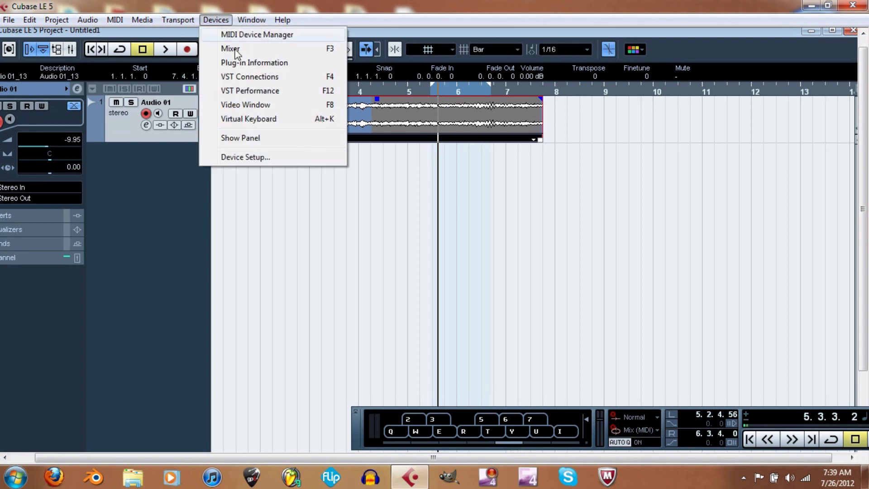
{"action": "left_click", "coordinate": [285, 122]}
{"action": "left_click", "coordinate": [218, 21]}
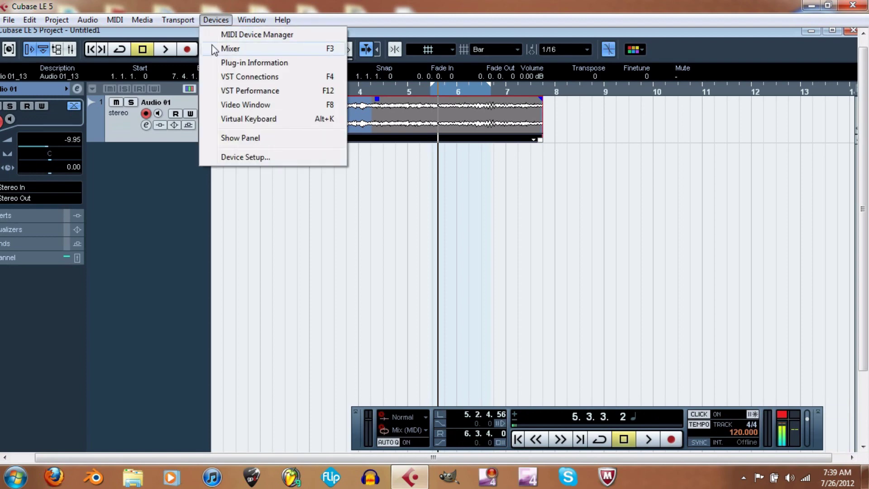
{"action": "left_click", "coordinate": [294, 138]}
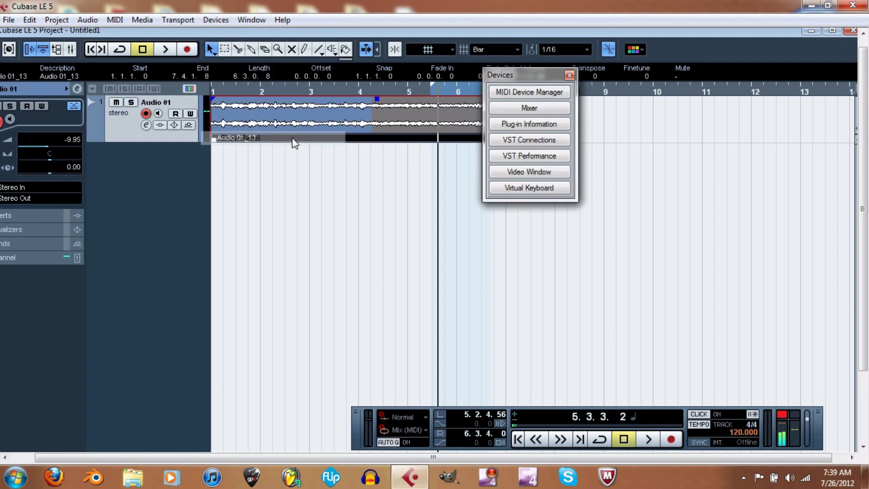
{"action": "left_click", "coordinate": [570, 75]}
{"action": "left_click", "coordinate": [216, 20]}
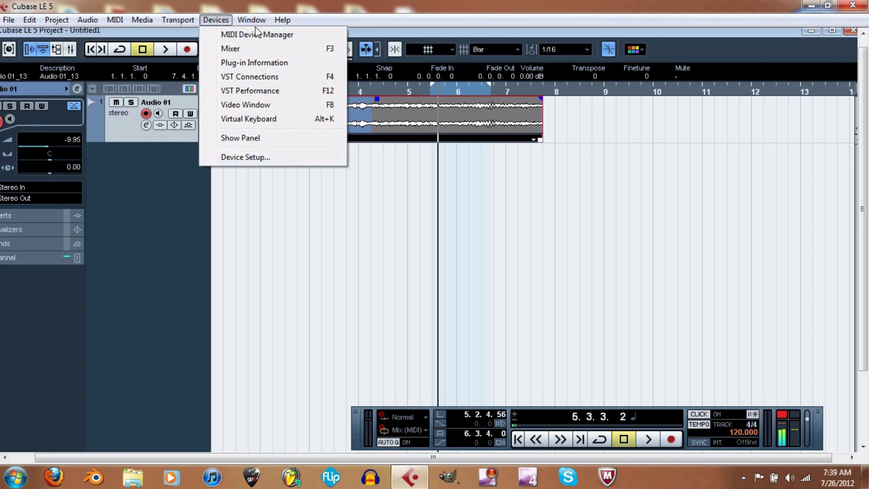
{"action": "mouse_move", "coordinate": [255, 21]}
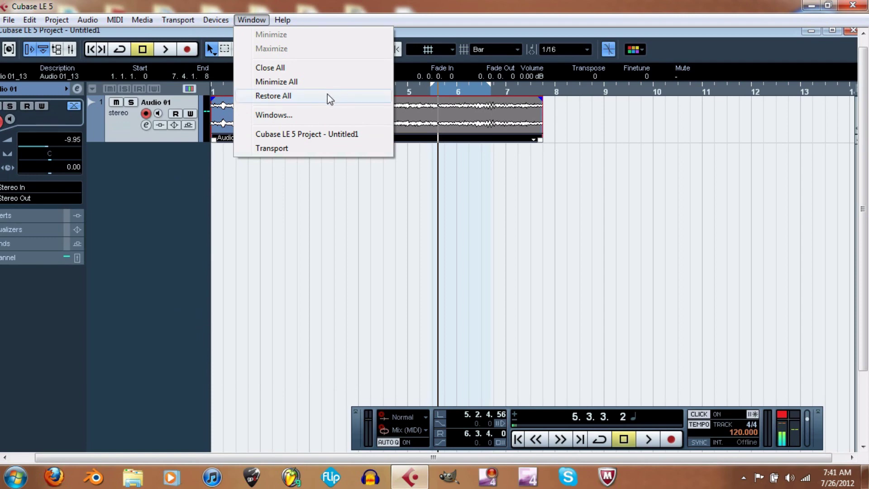
Browse the Help menu's Documentation, Steinberg on the Web and Credits and Copyrights entries, then dismiss it
{"action": "mouse_move", "coordinate": [286, 24]}
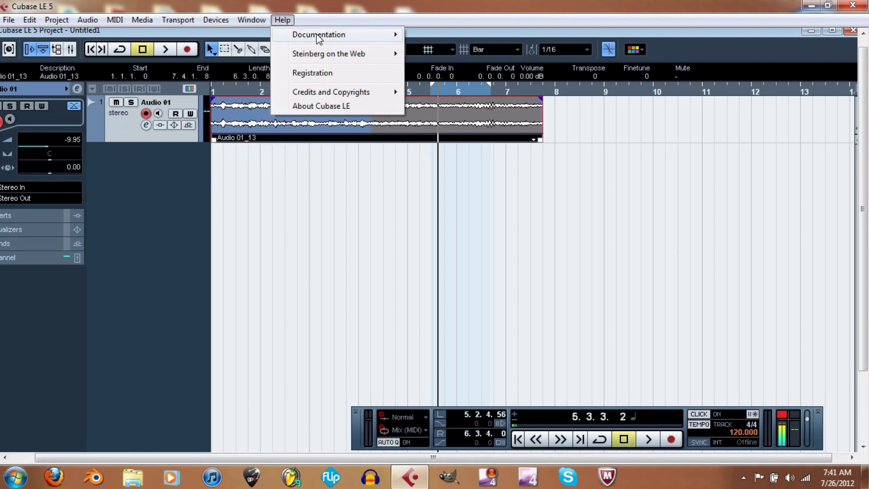
{"action": "mouse_move", "coordinate": [319, 39]}
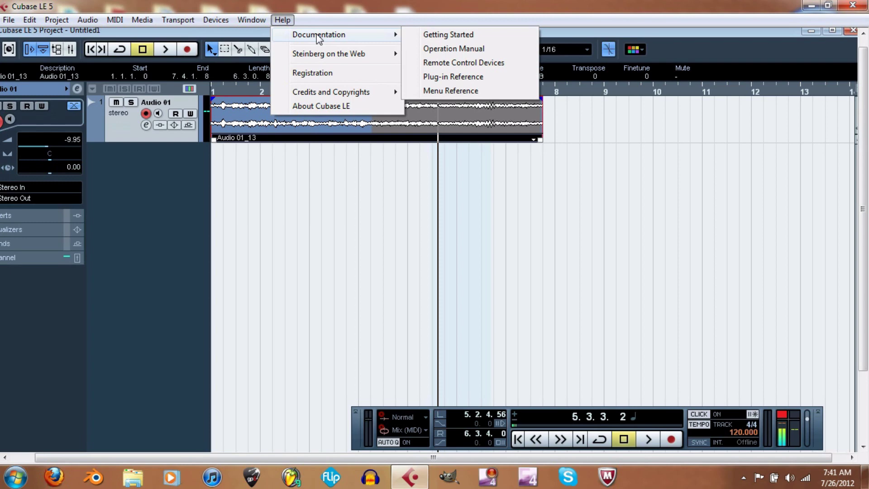
{"action": "mouse_move", "coordinate": [343, 56]}
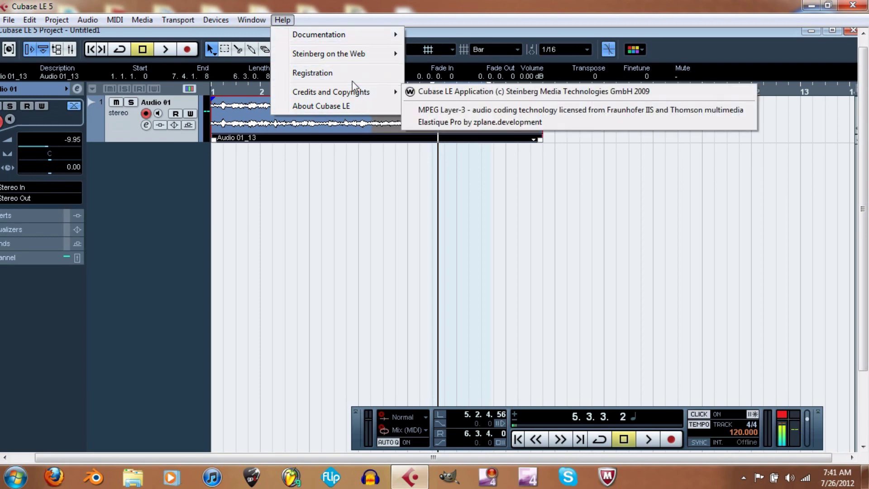
{"action": "mouse_move", "coordinate": [348, 95]}
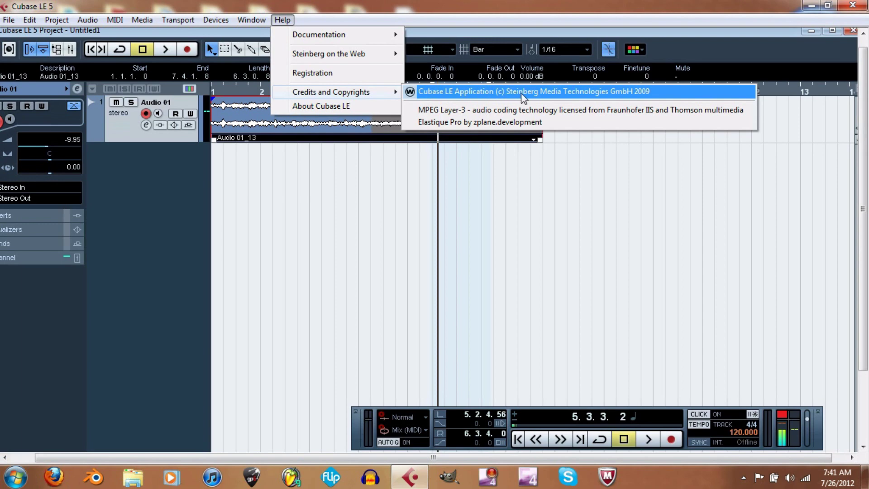
{"action": "left_click", "coordinate": [342, 5]}
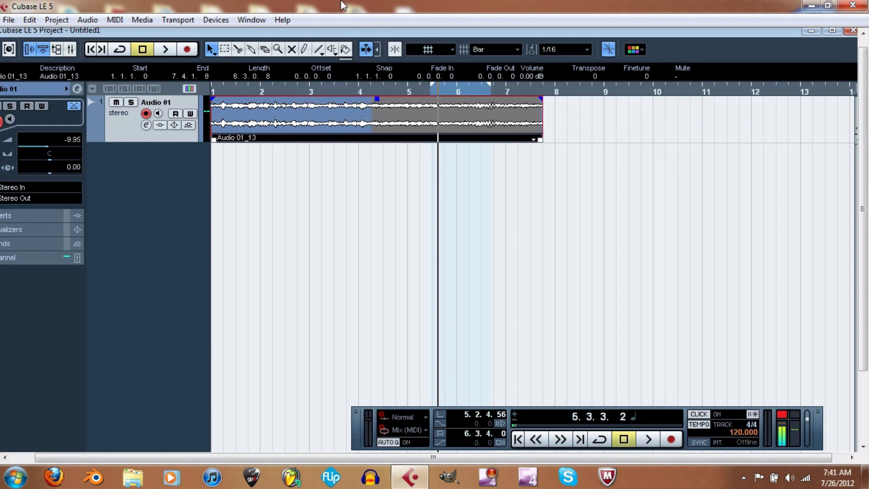
Maximize the project window and move the playback cursor and both locators to 1.1.1.0
{"action": "left_click", "coordinate": [833, 30]}
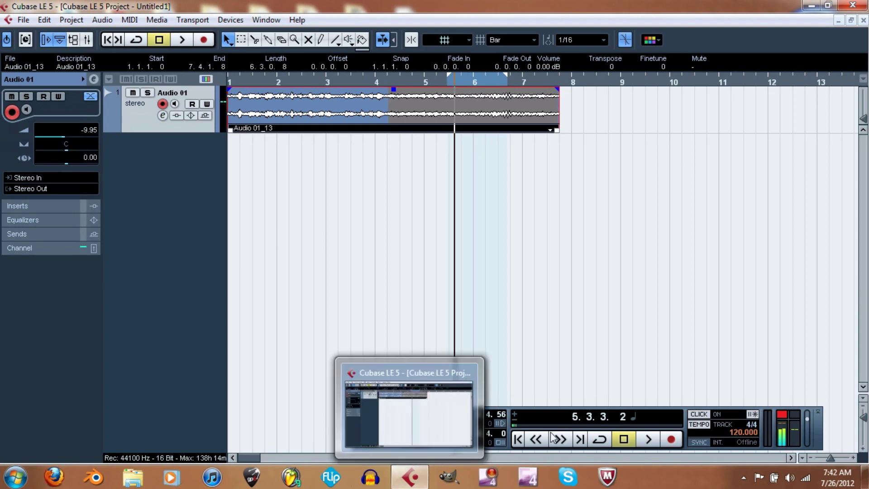
{"action": "left_click", "coordinate": [519, 440]}
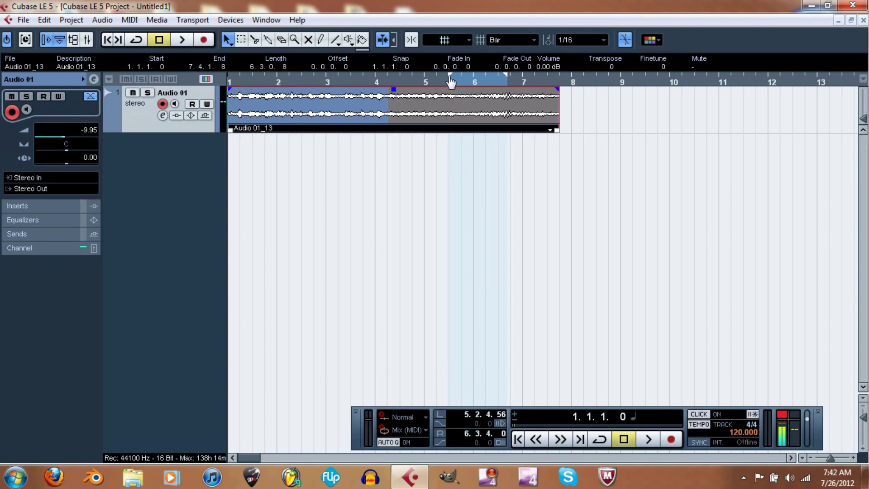
{"action": "left_click_drag", "start_coordinate": [449, 76], "coordinate": [229, 76]}
{"action": "left_click_drag", "start_coordinate": [507, 82], "coordinate": [186, 90]}
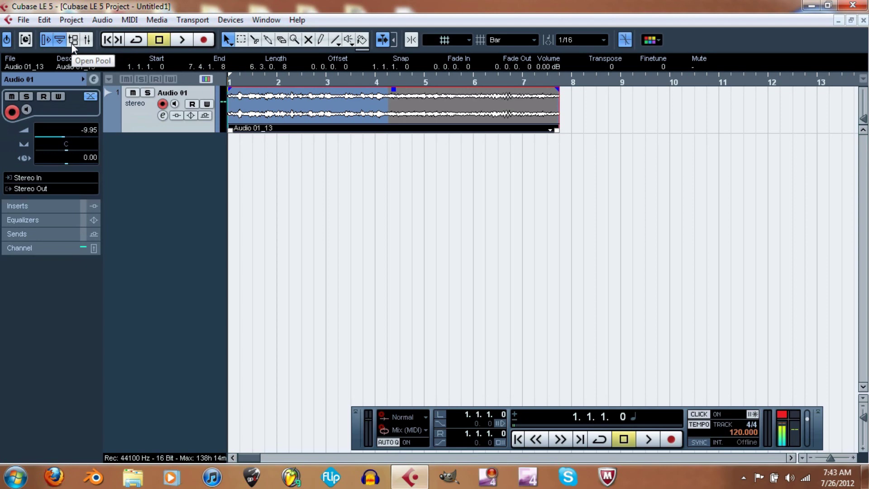
Look over the Project menu's options, then close it without choosing anything
{"action": "left_click", "coordinate": [80, 20]}
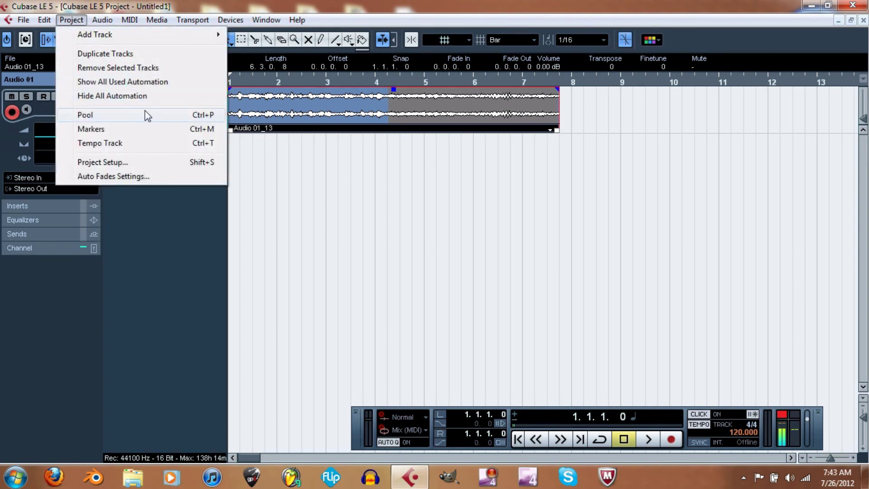
{"action": "left_click", "coordinate": [192, 20]}
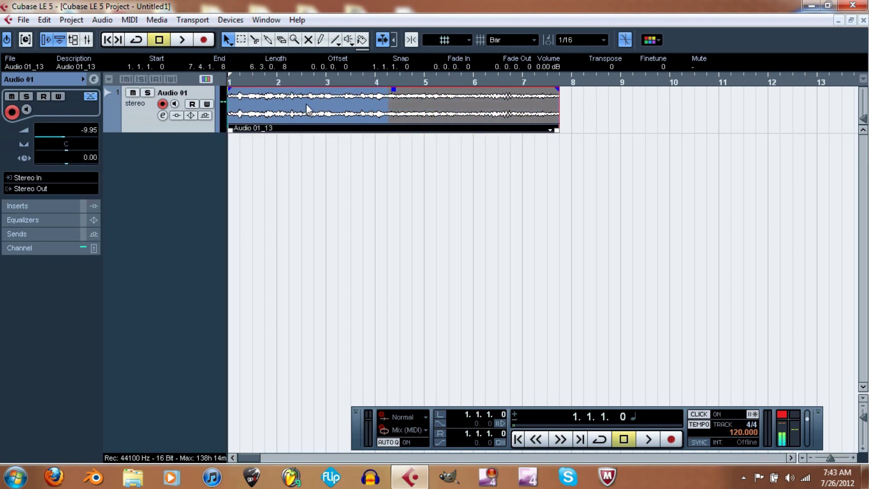
Try the Range Selection tool by marking time ranges near the recording's end, then clear them
{"action": "key", "text": "2"}
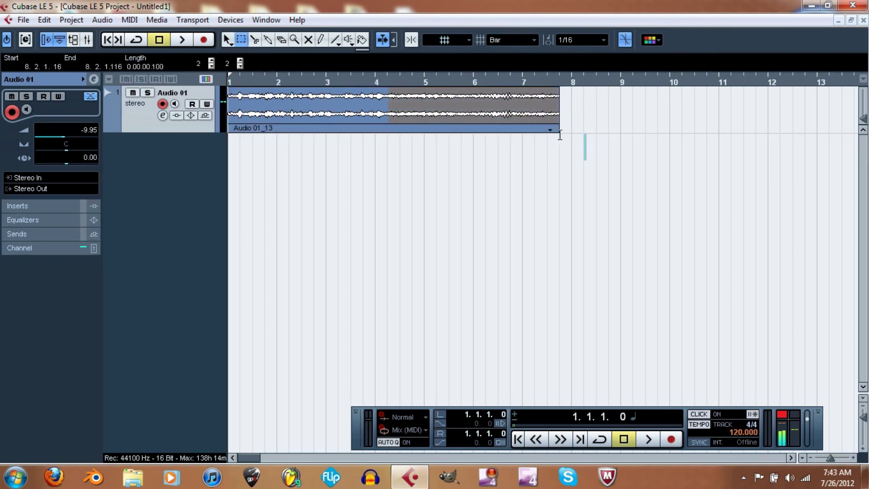
{"action": "left_click_drag", "start_coordinate": [587, 159], "coordinate": [450, 113]}
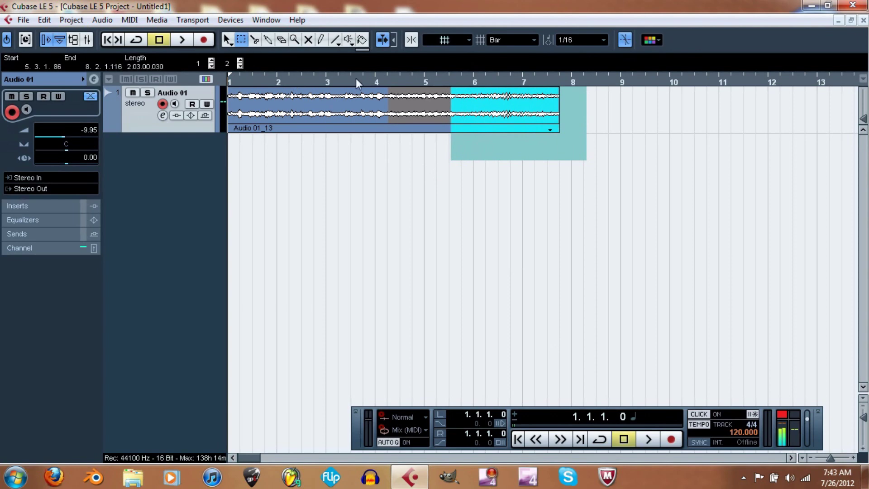
{"action": "left_click", "coordinate": [569, 105]}
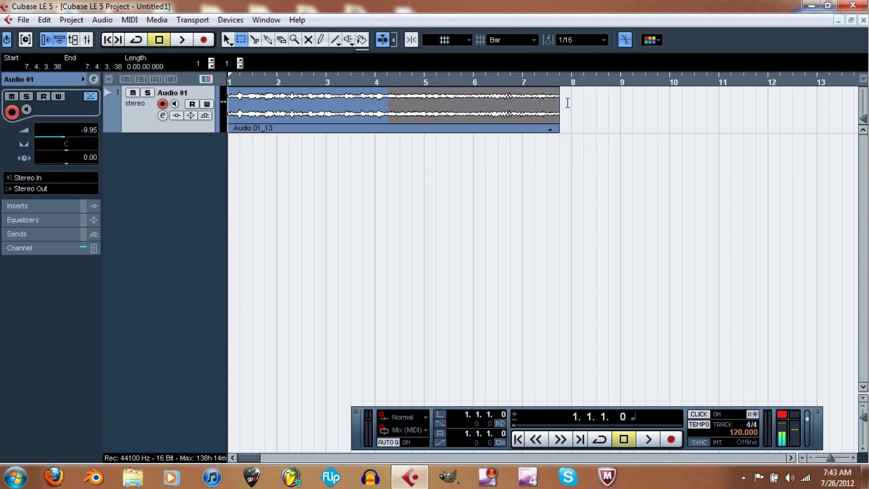
{"action": "left_click_drag", "start_coordinate": [569, 102], "coordinate": [496, 104]}
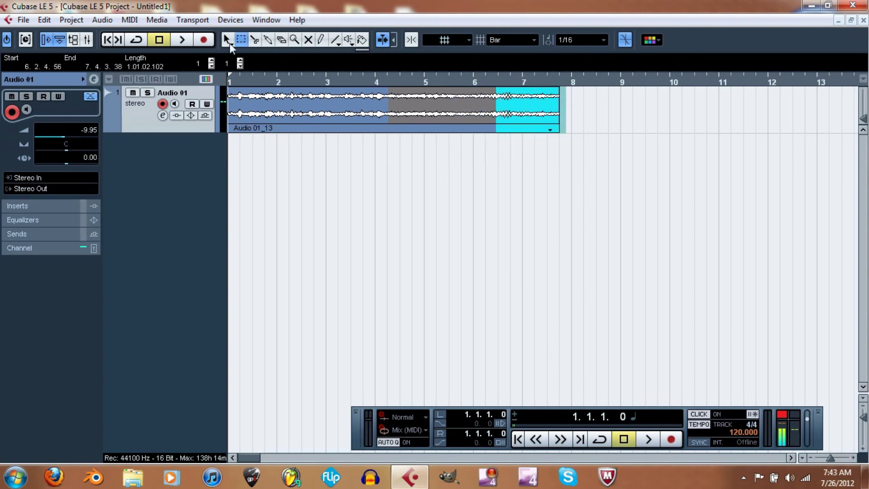
{"action": "left_click", "coordinate": [228, 40]}
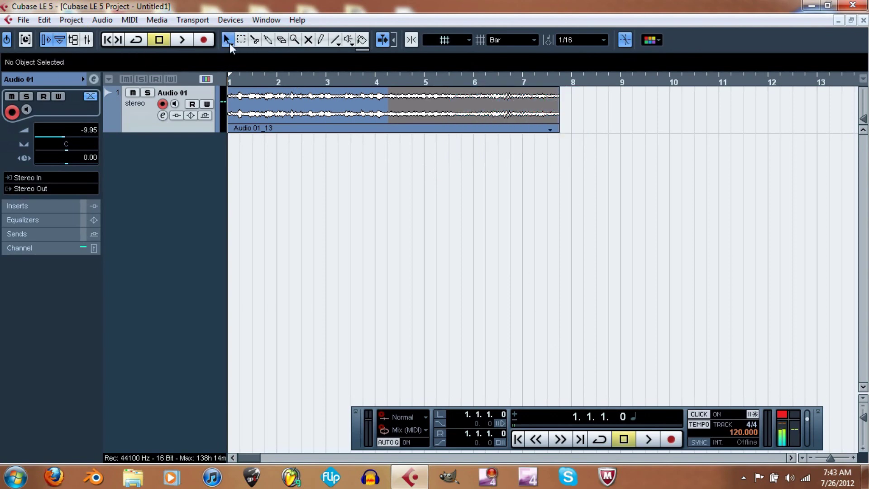
Cut the audio event freehand at five points, including one around bar 3.4
{"action": "left_click", "coordinate": [254, 40]}
{"action": "left_click", "coordinate": [415, 119]}
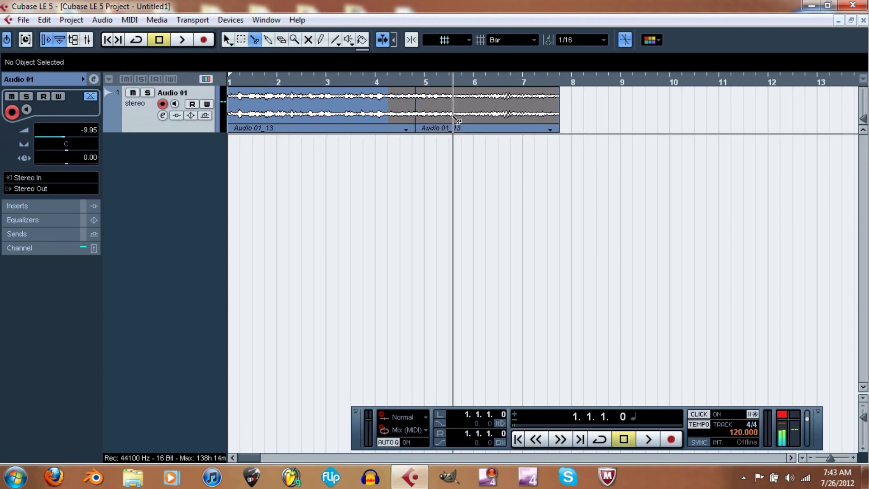
{"action": "left_click", "coordinate": [454, 120]}
{"action": "left_click", "coordinate": [493, 120]}
{"action": "left_click", "coordinate": [520, 122]}
{"action": "left_click", "coordinate": [344, 118]}
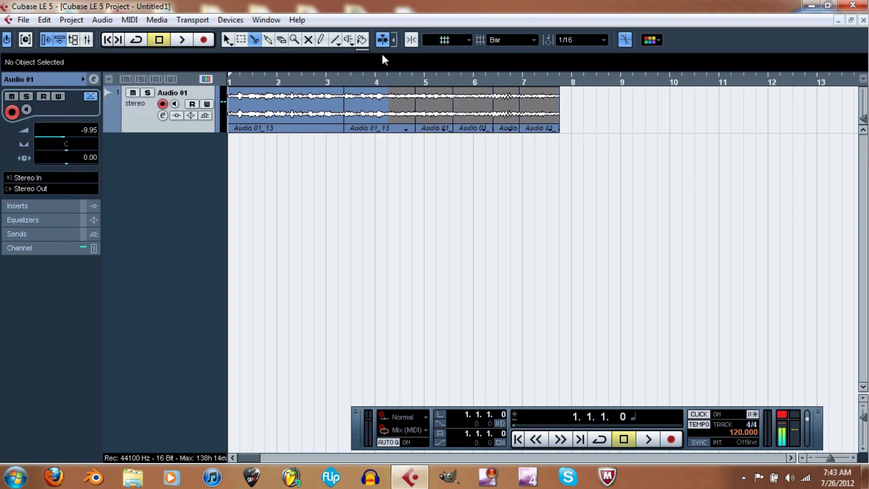
With Snap on, cut exactly at bars 2 and 3 and once after bar 3, then turn Snap off
{"action": "left_click", "coordinate": [411, 41]}
{"action": "left_click", "coordinate": [274, 119]}
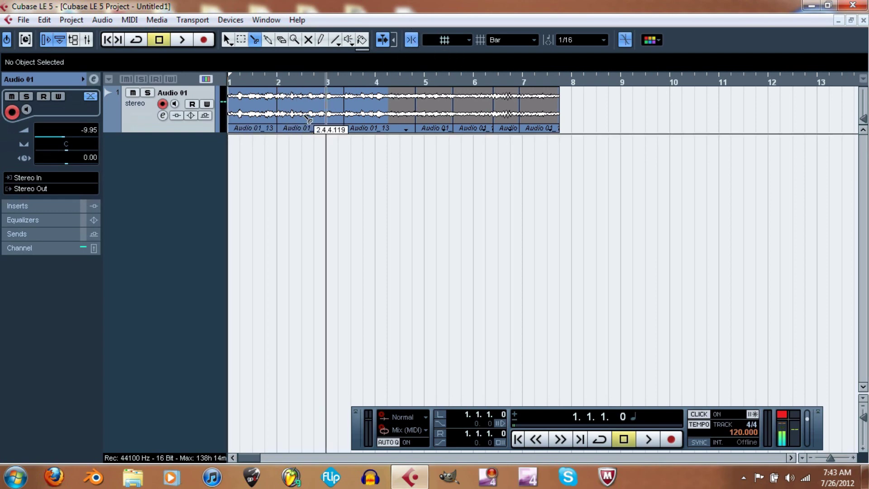
{"action": "left_click", "coordinate": [325, 119]}
{"action": "left_click", "coordinate": [375, 120]}
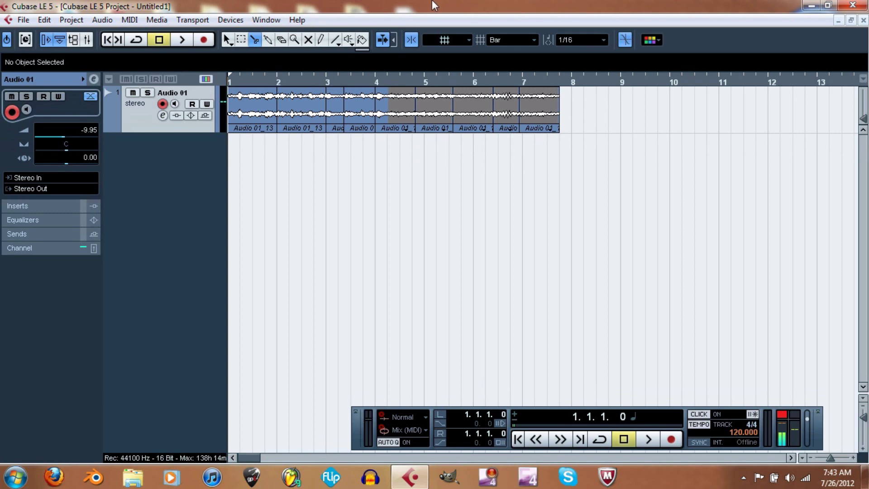
{"action": "left_click", "coordinate": [409, 40]}
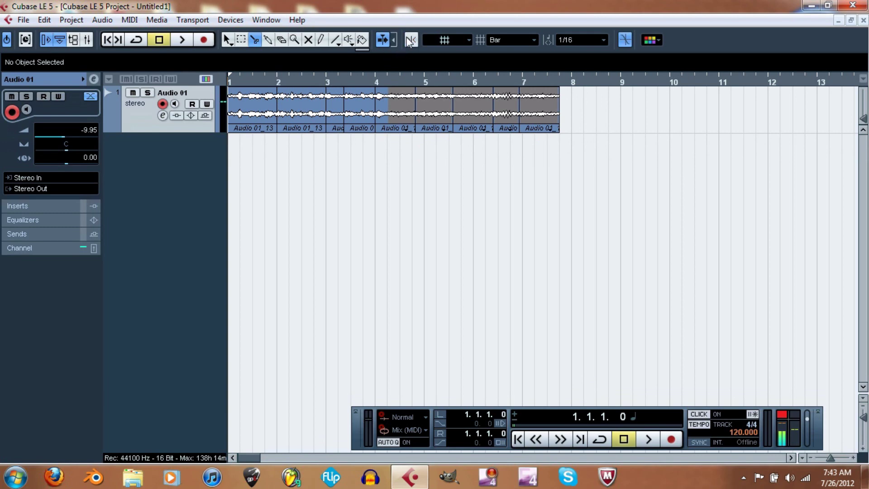
Erase the five audio pieces lying between bar 4 and the end past bar 7
{"action": "left_click", "coordinate": [283, 41]}
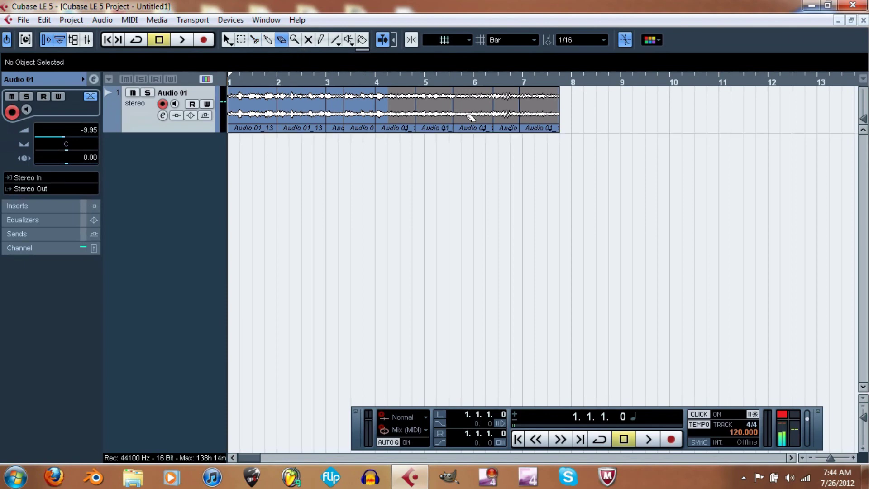
{"action": "left_click", "coordinate": [464, 115]}
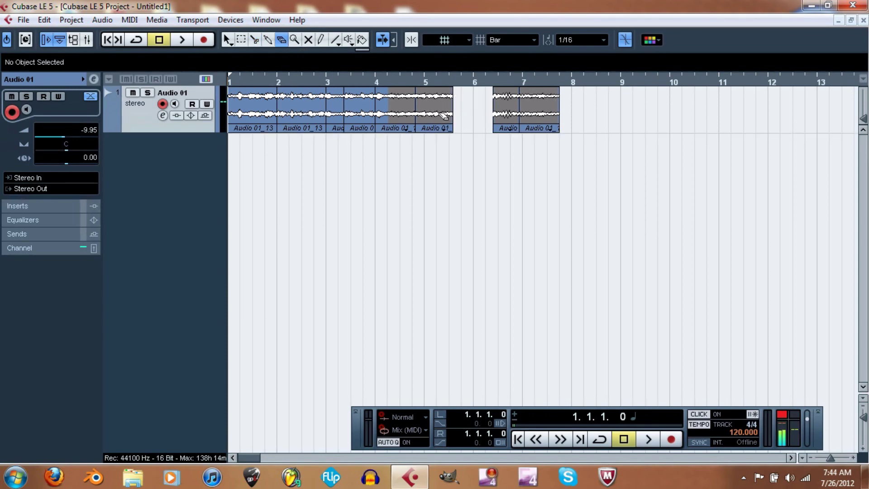
{"action": "left_click", "coordinate": [443, 116]}
{"action": "left_click", "coordinate": [403, 114]}
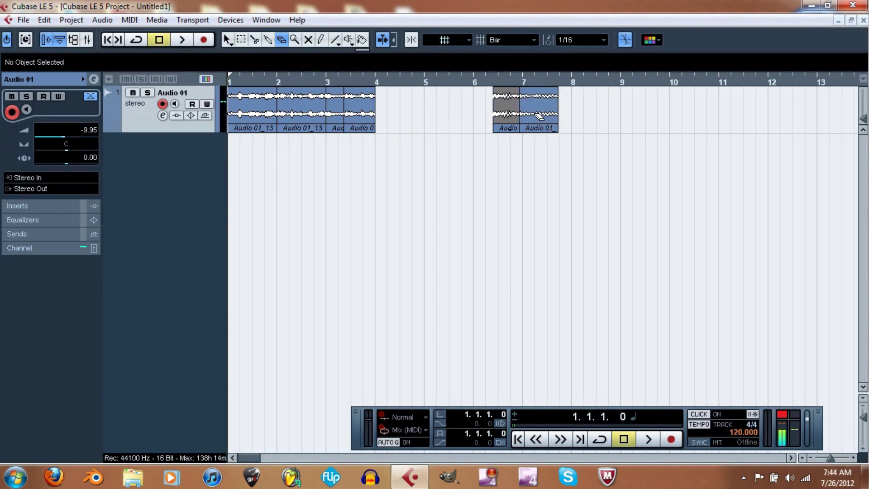
{"action": "left_click", "coordinate": [539, 115]}
{"action": "left_click", "coordinate": [510, 115]}
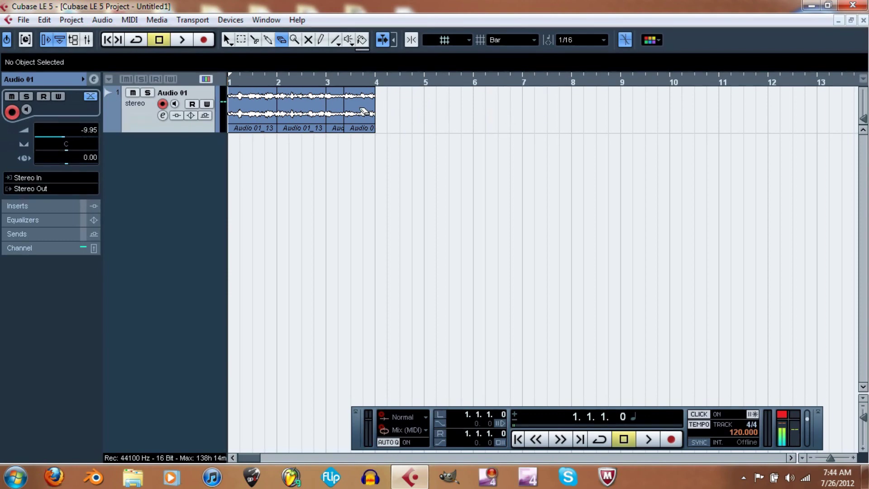
{"action": "left_click", "coordinate": [297, 40]}
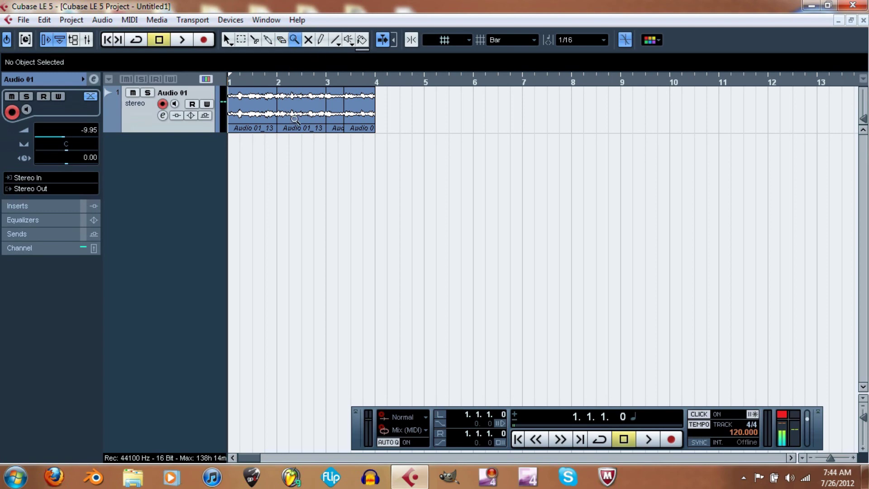
{"action": "left_click", "coordinate": [310, 113]}
{"action": "left_click", "coordinate": [311, 113]}
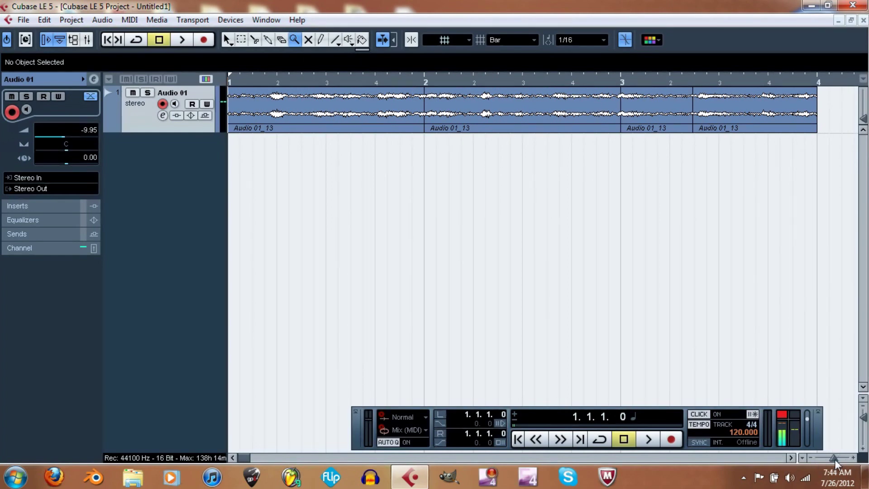
{"action": "left_click_drag", "start_coordinate": [835, 459], "coordinate": [832, 458]}
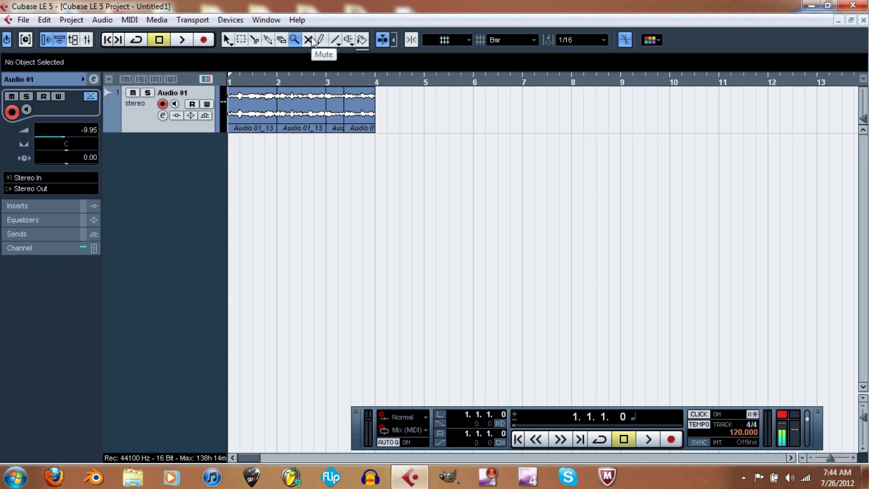
{"action": "left_click", "coordinate": [312, 40]}
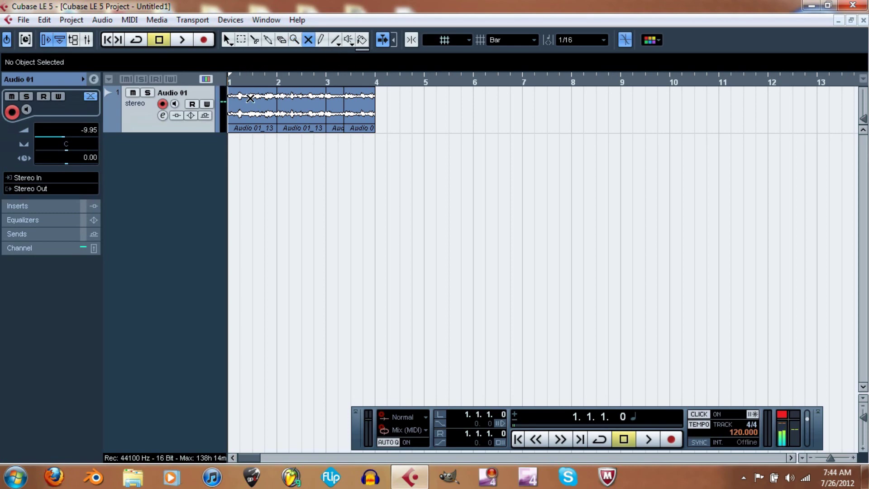
{"action": "left_click", "coordinate": [250, 98]}
{"action": "left_click", "coordinate": [292, 111]}
{"action": "left_click", "coordinate": [340, 111]}
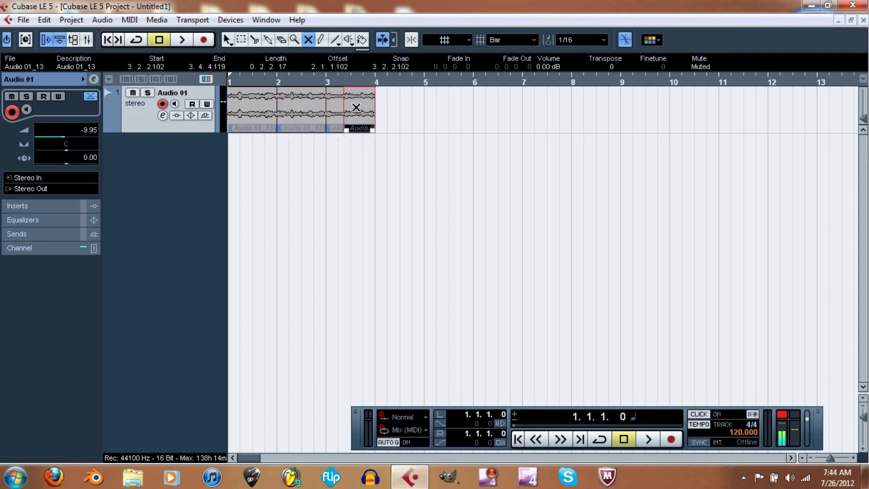
{"action": "left_click", "coordinate": [337, 113]}
{"action": "left_click", "coordinate": [315, 115]}
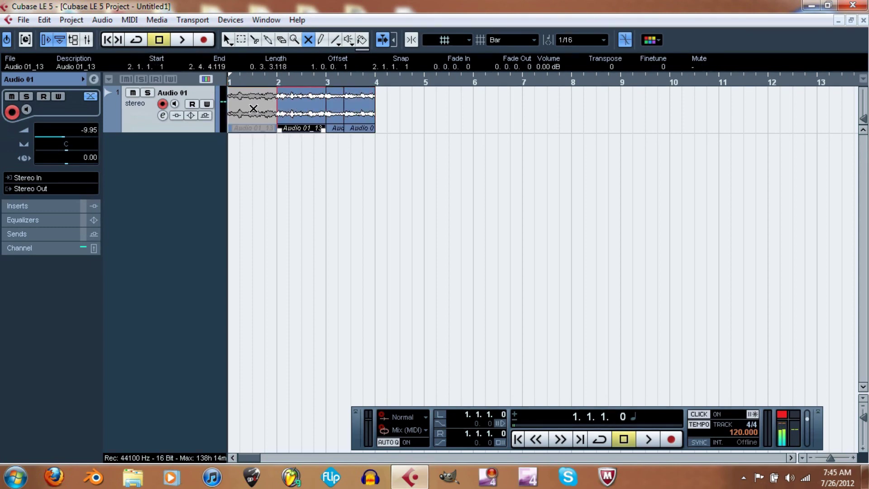
{"action": "left_click", "coordinate": [254, 109]}
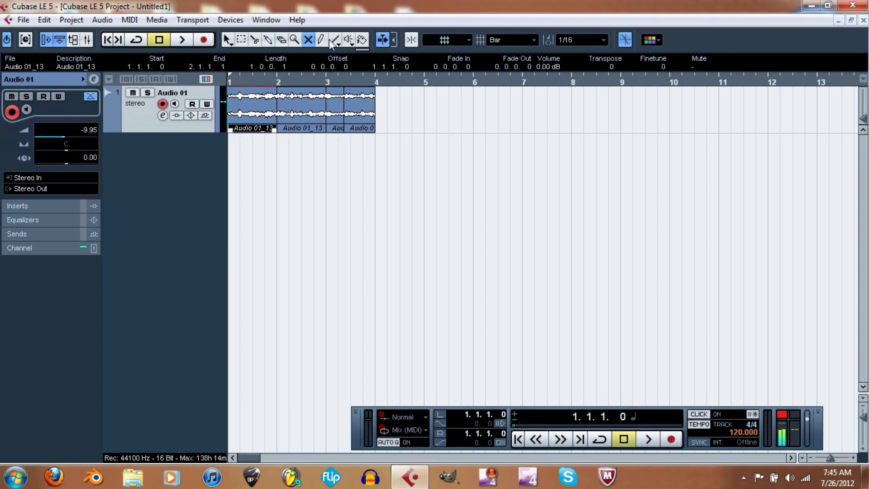
{"action": "left_click", "coordinate": [206, 80]}
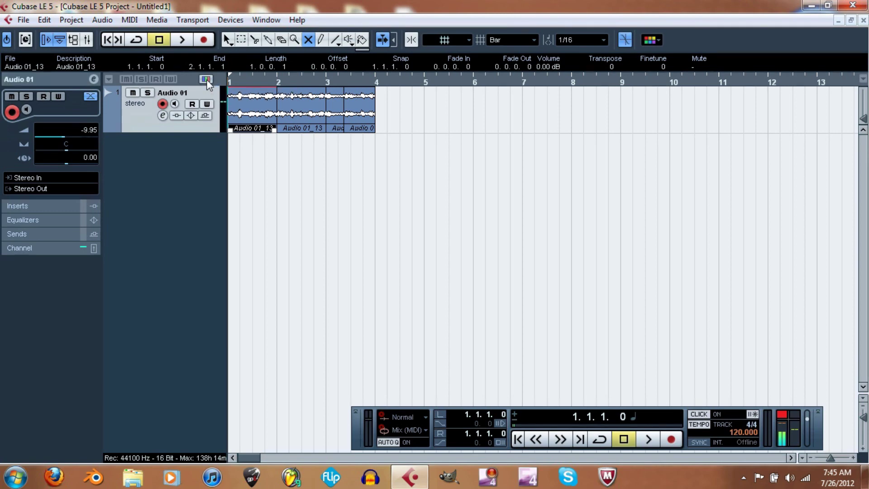
{"action": "left_click", "coordinate": [206, 80]}
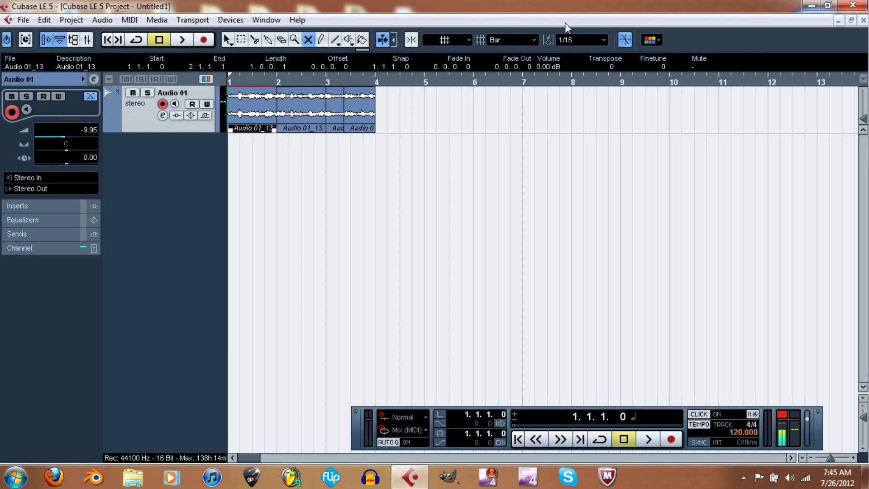
{"action": "left_click", "coordinate": [657, 42]}
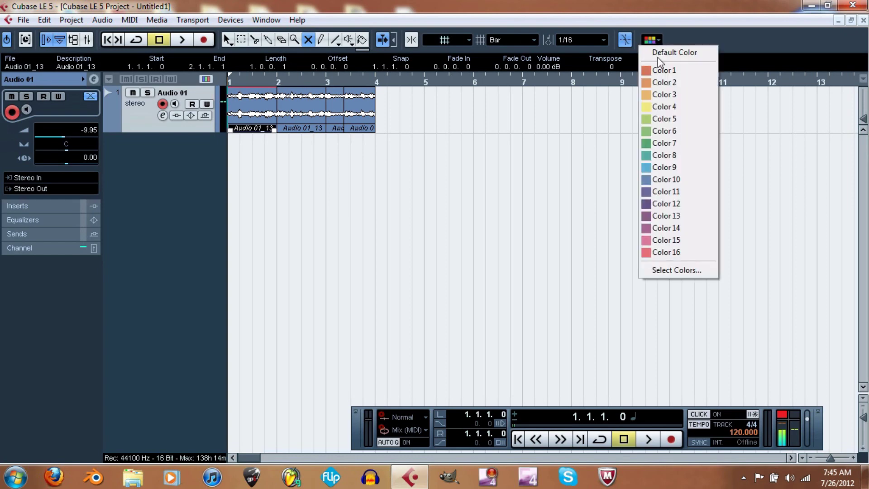
{"action": "left_click", "coordinate": [664, 72]}
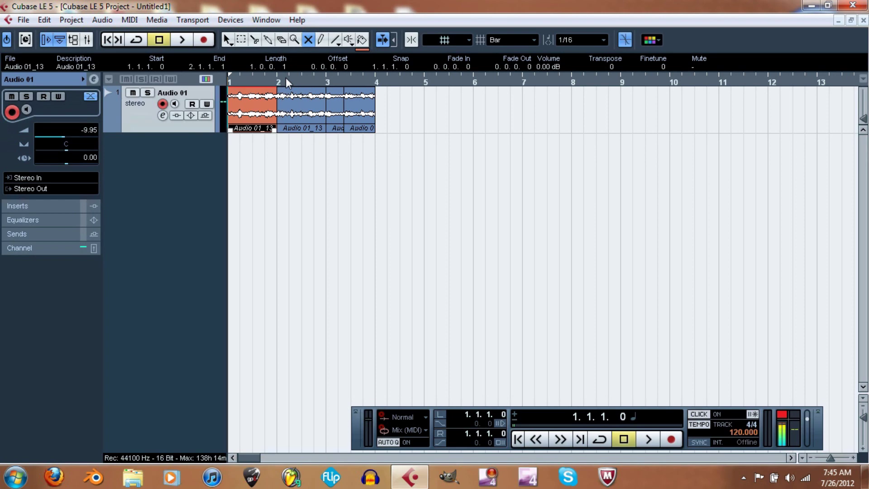
{"action": "key", "text": "ctrl+z"}
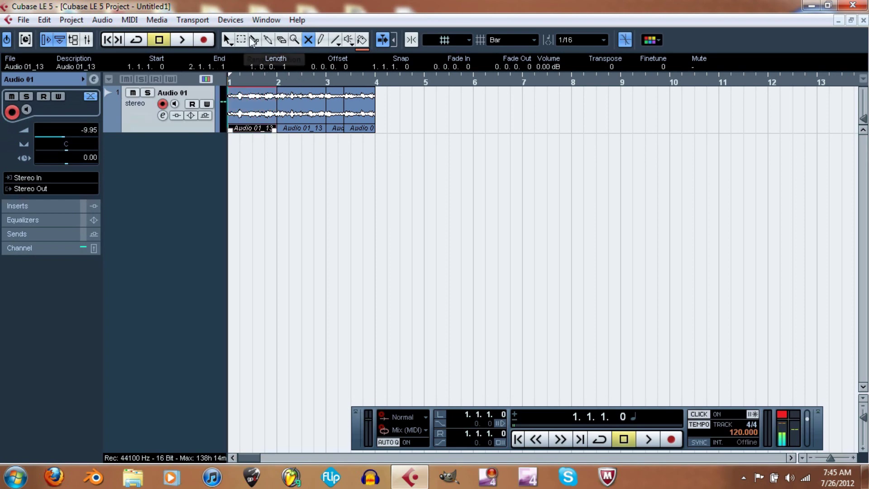
Glue the separate audio pieces back into a single Audio 01_13 event
{"action": "left_click", "coordinate": [268, 40]}
{"action": "left_click", "coordinate": [274, 118]}
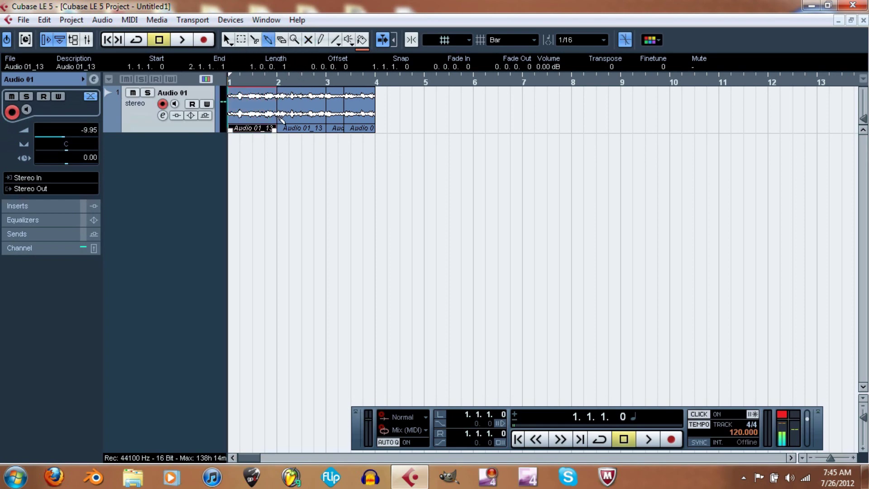
{"action": "left_click", "coordinate": [274, 117]}
{"action": "left_click", "coordinate": [274, 118]}
{"action": "left_click", "coordinate": [312, 137]}
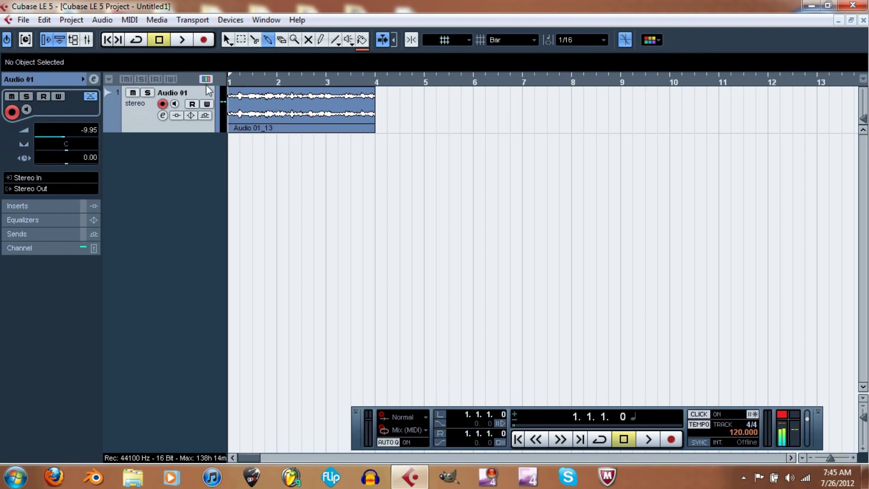
Colour the Audio 01_13 event orange-red, then yellow, and disarm recording on Audio 01
{"action": "key", "text": "1"}
{"action": "left_click", "coordinate": [262, 99]}
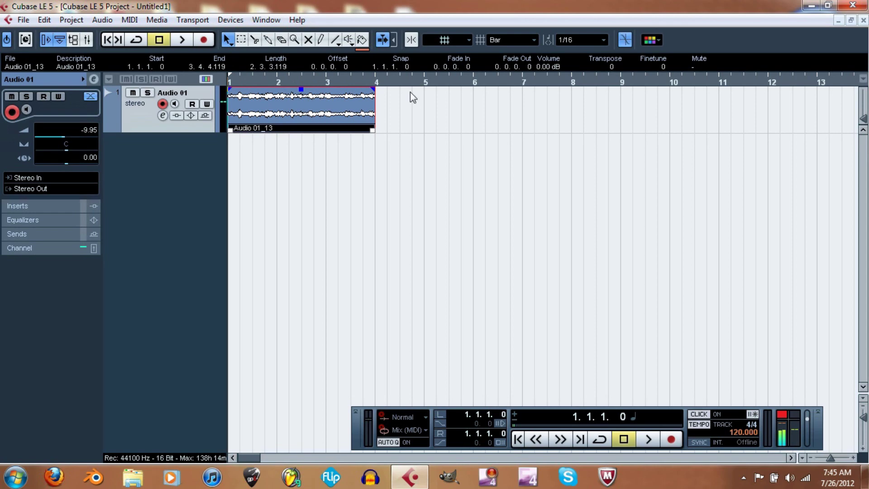
{"action": "left_click", "coordinate": [652, 40]}
{"action": "left_click", "coordinate": [662, 70]}
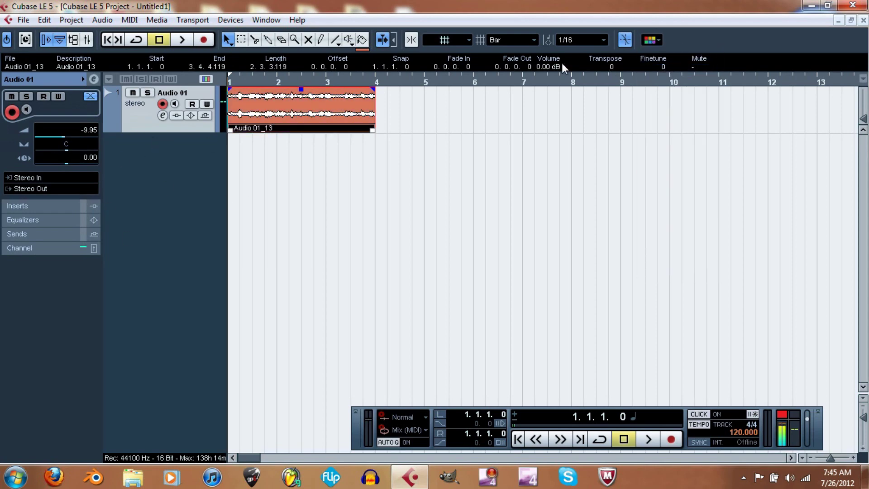
{"action": "left_click", "coordinate": [652, 41]}
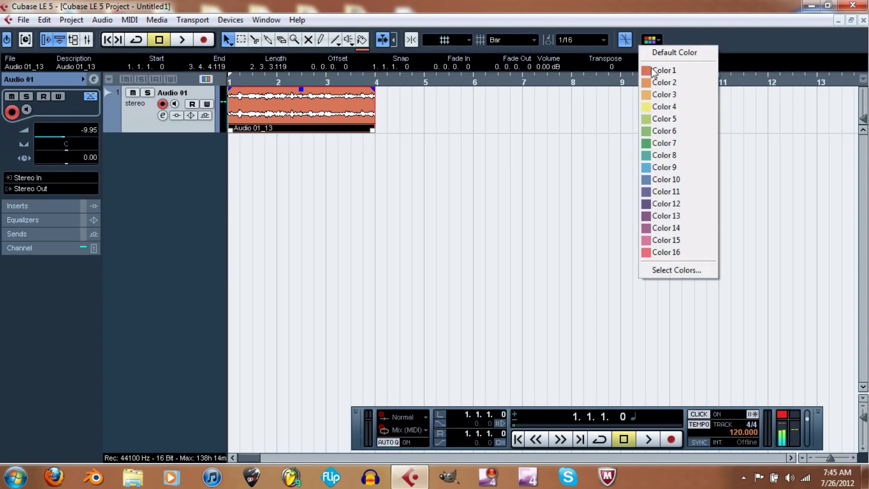
{"action": "left_click", "coordinate": [663, 107]}
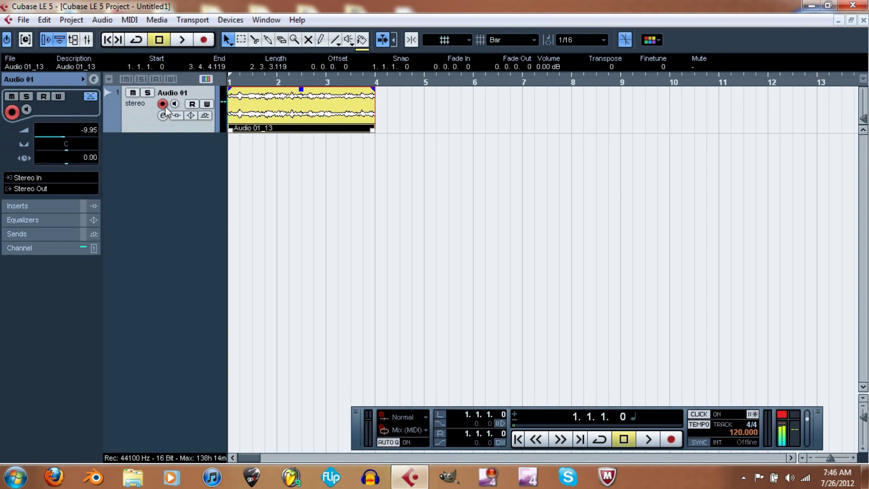
{"action": "left_click", "coordinate": [164, 107]}
Play and stop the audio event, turn the metronome click off, and rewind to 1.1.1.0
{"action": "left_click", "coordinate": [163, 115]}
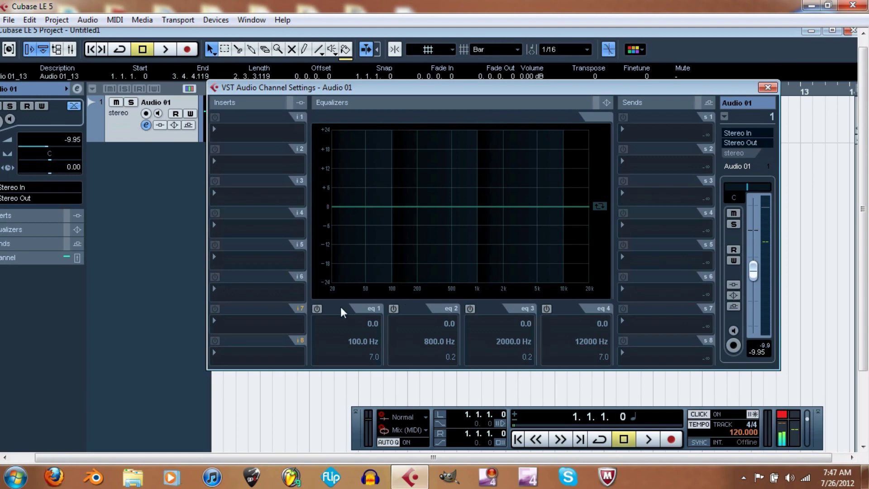
{"action": "left_click", "coordinate": [768, 88]}
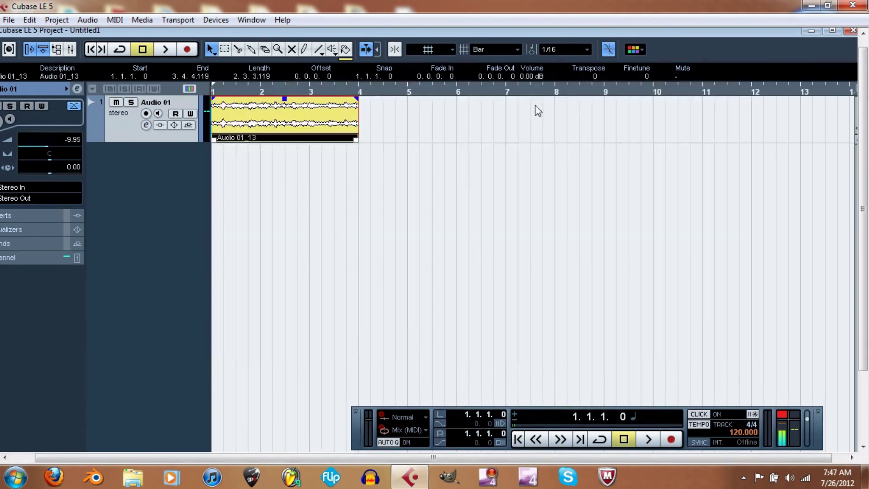
{"action": "left_click", "coordinate": [652, 440]}
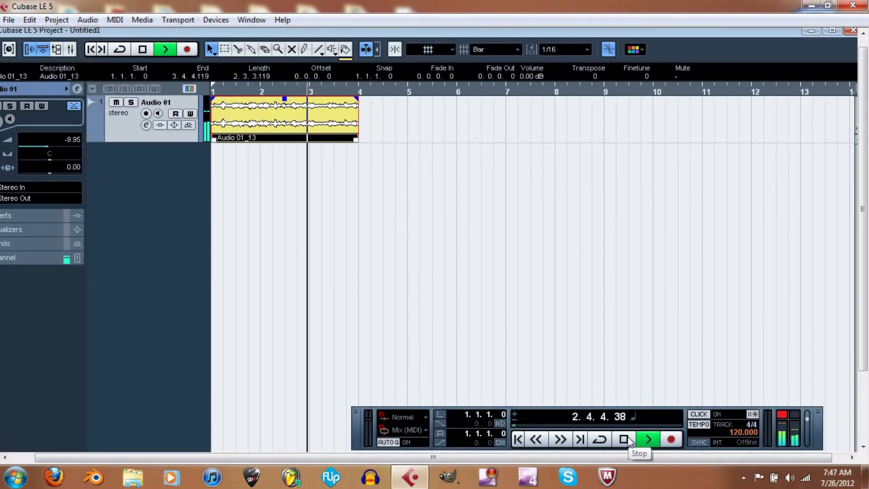
{"action": "left_click", "coordinate": [625, 439]}
{"action": "left_click", "coordinate": [705, 415]}
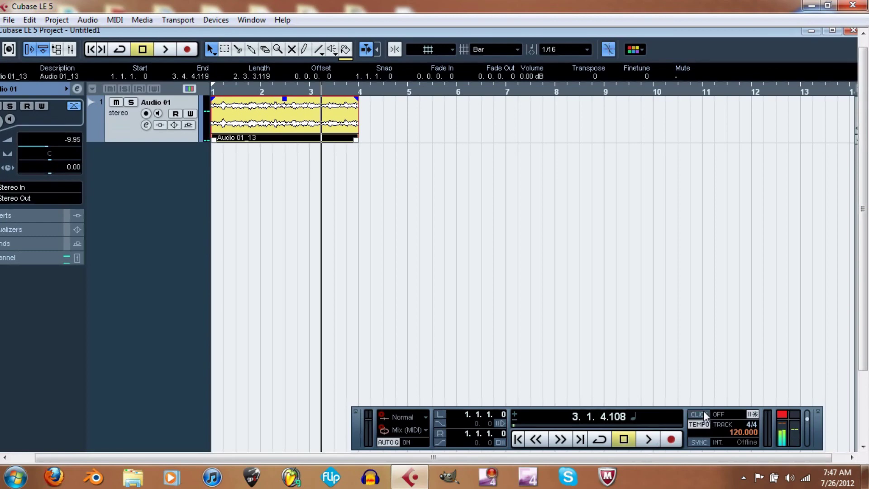
{"action": "left_click", "coordinate": [531, 439]}
Enable Audio 01's EQ band 1 as a Low Shelf at 390.6 Hz and reopen its channel settings
{"action": "left_click", "coordinate": [832, 31]}
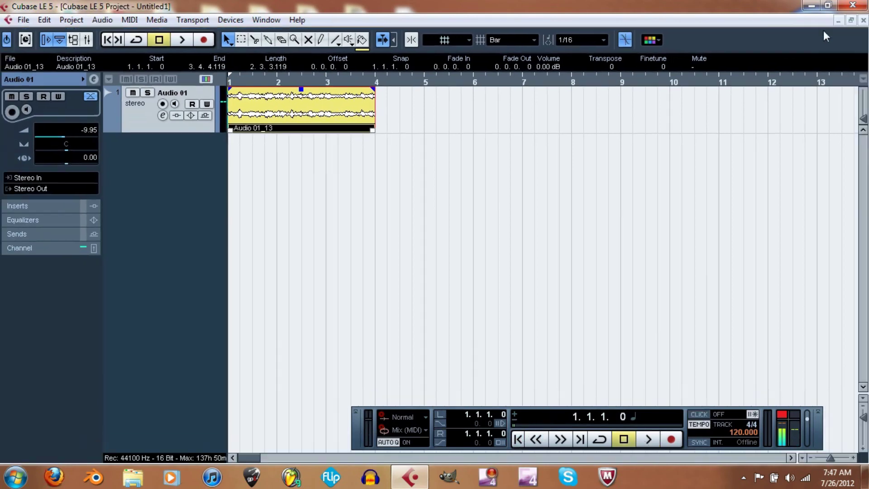
{"action": "mouse_move", "coordinate": [124, 128]}
{"action": "left_click", "coordinate": [162, 116]}
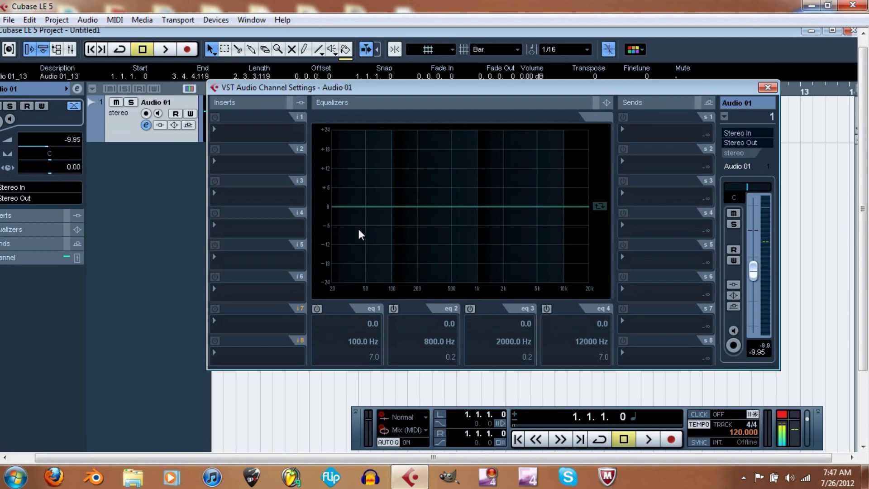
{"action": "left_click", "coordinate": [316, 309]}
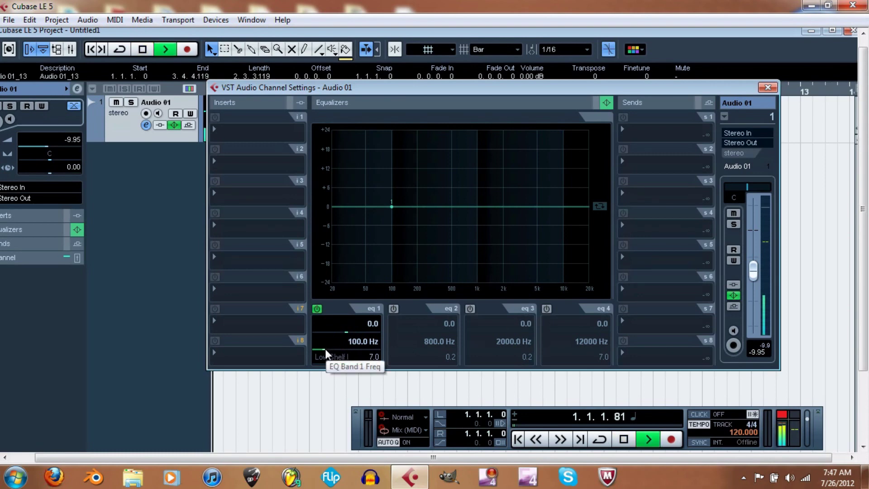
{"action": "key", "text": "Escape"}
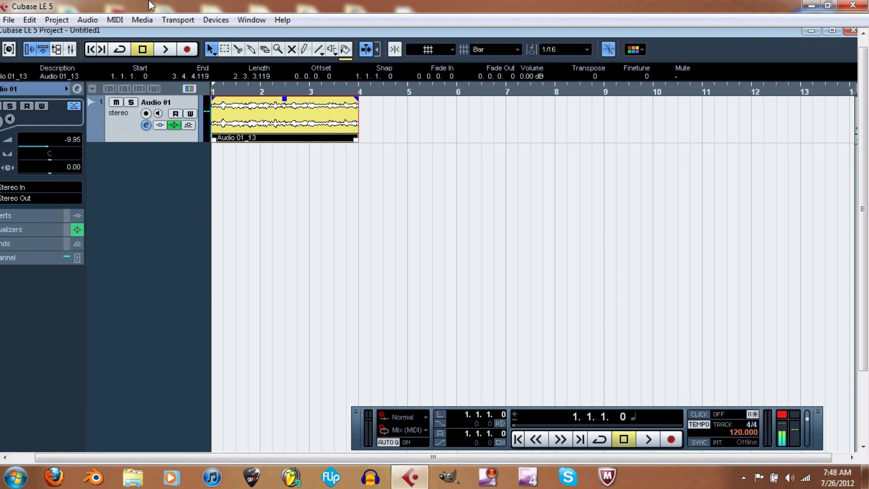
{"action": "double_click", "coordinate": [208, 29]}
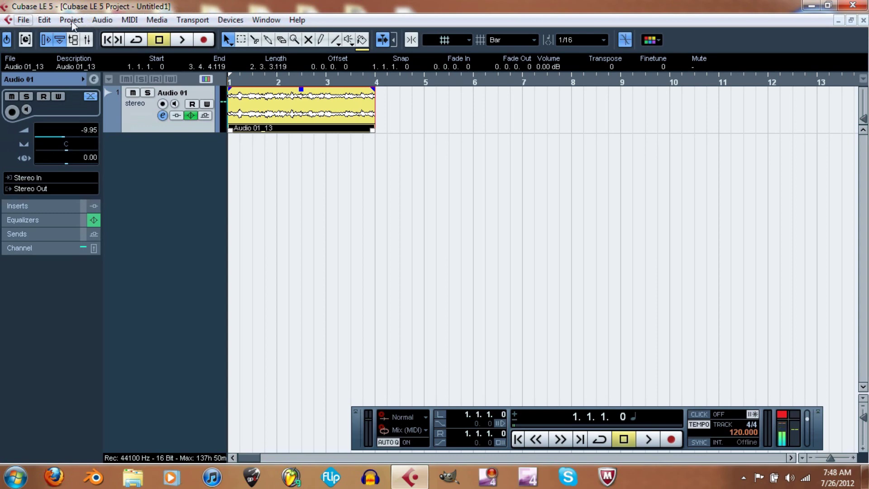
{"action": "left_click", "coordinate": [162, 116]}
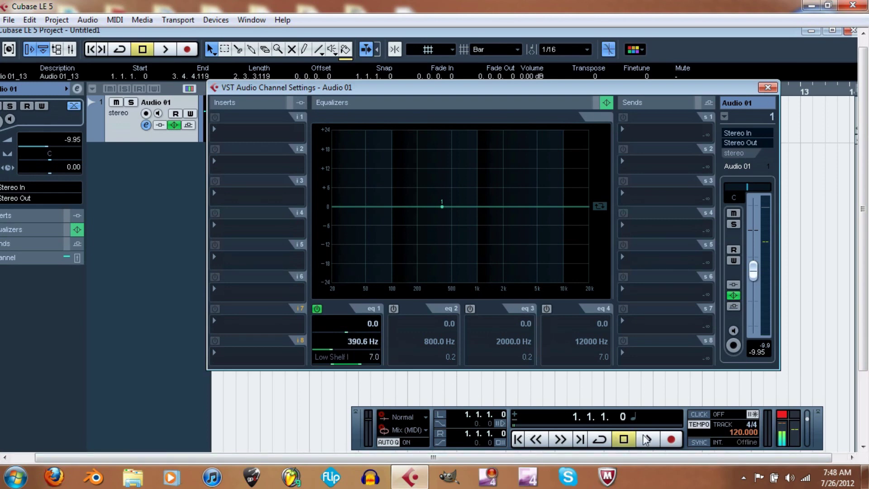
Move the right locator to 3.4.4.119 at the event's end, rewind, and reopen Audio 01's settings
{"action": "left_click", "coordinate": [581, 441]}
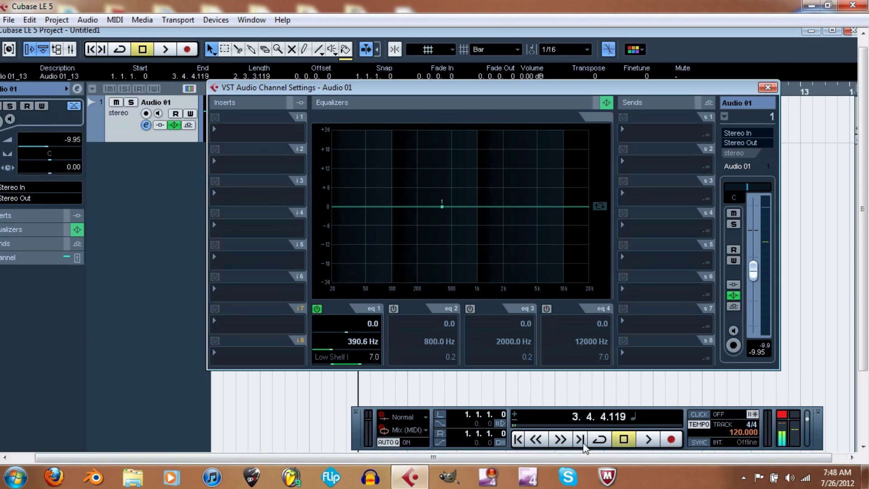
{"action": "left_click", "coordinate": [468, 433]}
{"action": "double_click", "coordinate": [504, 433]}
{"action": "left_click", "coordinate": [557, 388]}
{"action": "scroll", "coordinate": [502, 435], "scroll_direction": "down", "scroll_amount": 15}
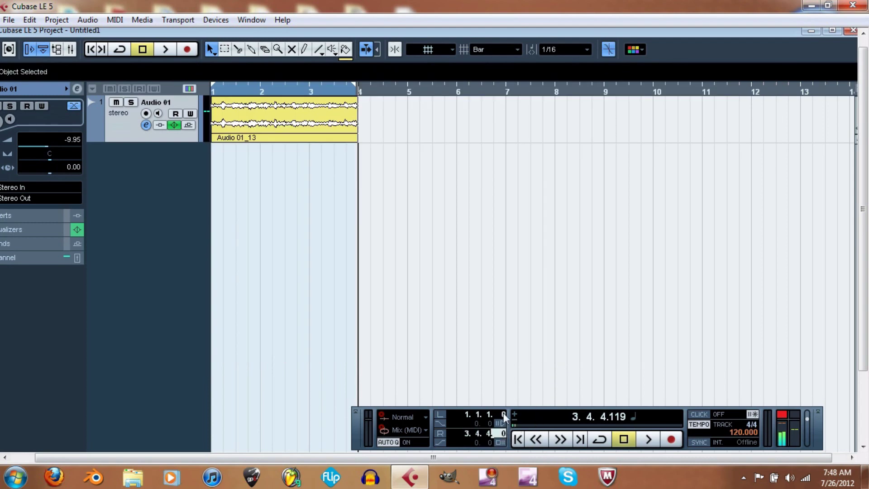
{"action": "type", "text": "119"}
{"action": "key", "text": "Return"}
{"action": "left_click", "coordinate": [519, 439]}
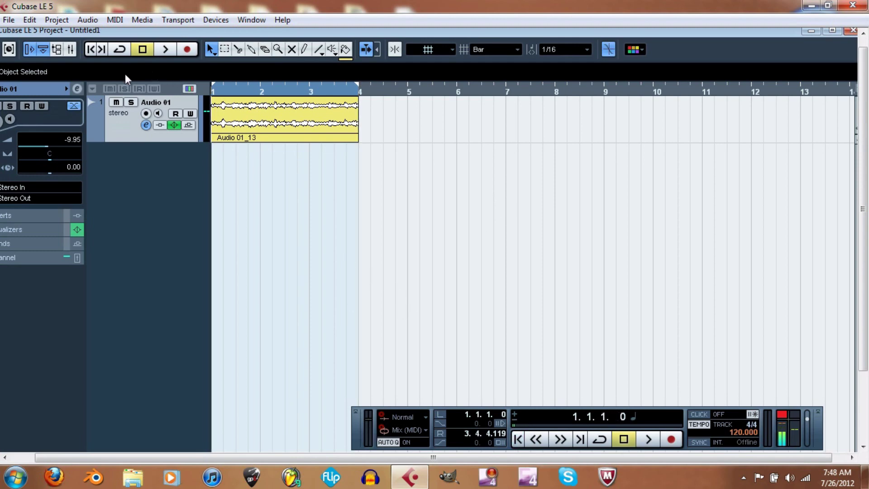
{"action": "left_click", "coordinate": [146, 125]}
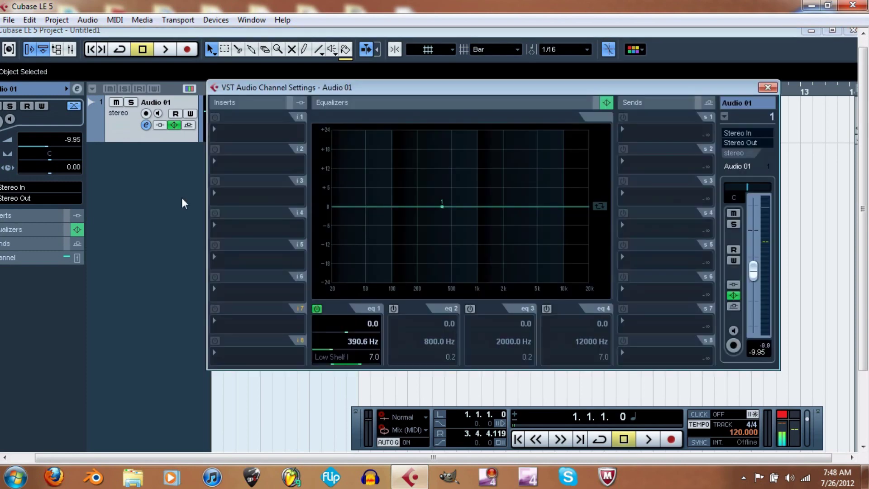
Cycle-play the event while trying a low-shelf boost, leave band 1 flat at 100.0 Hz, and show its filter types
{"action": "left_click", "coordinate": [600, 439]}
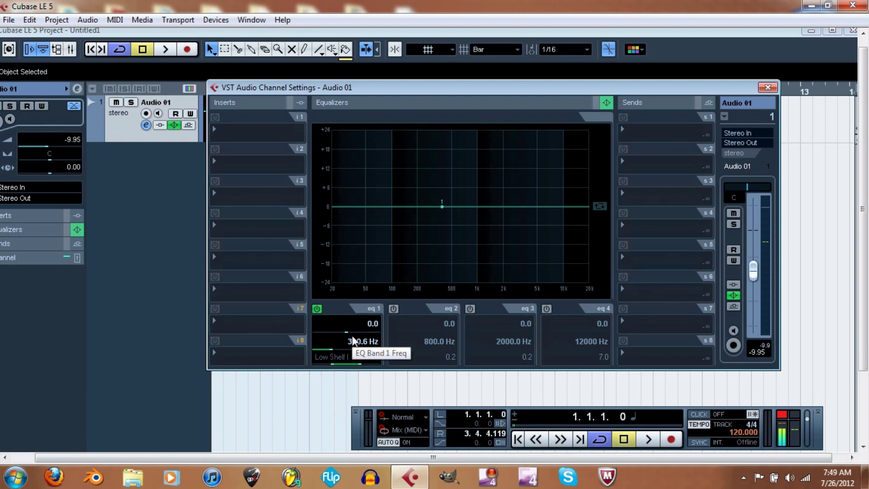
{"action": "key", "text": "space"}
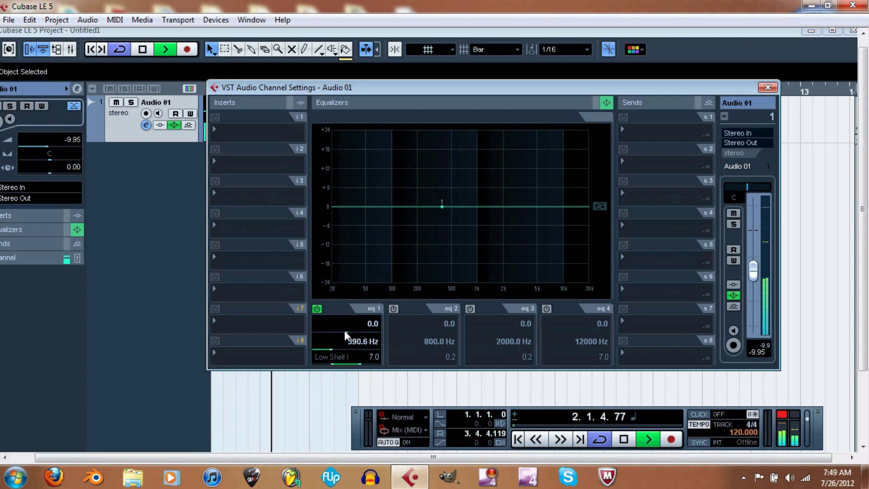
{"action": "left_click_drag", "start_coordinate": [346, 331], "coordinate": [384, 330]}
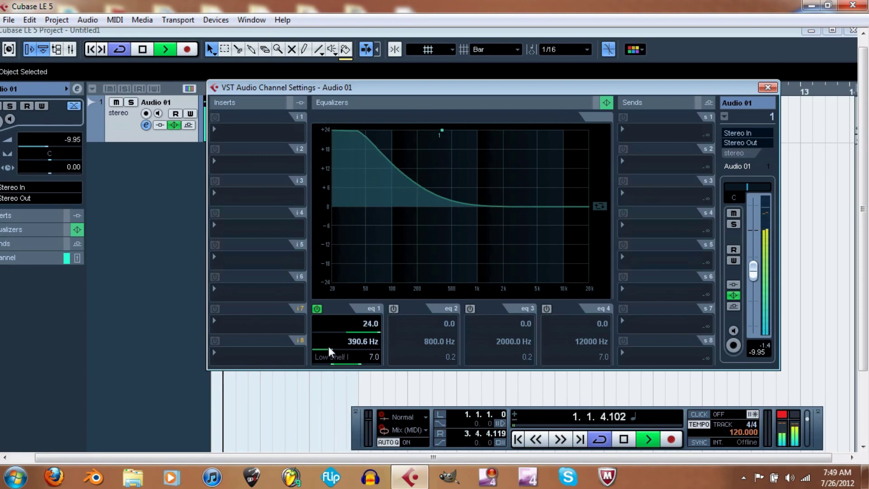
{"action": "left_click_drag", "start_coordinate": [321, 347], "coordinate": [347, 332]}
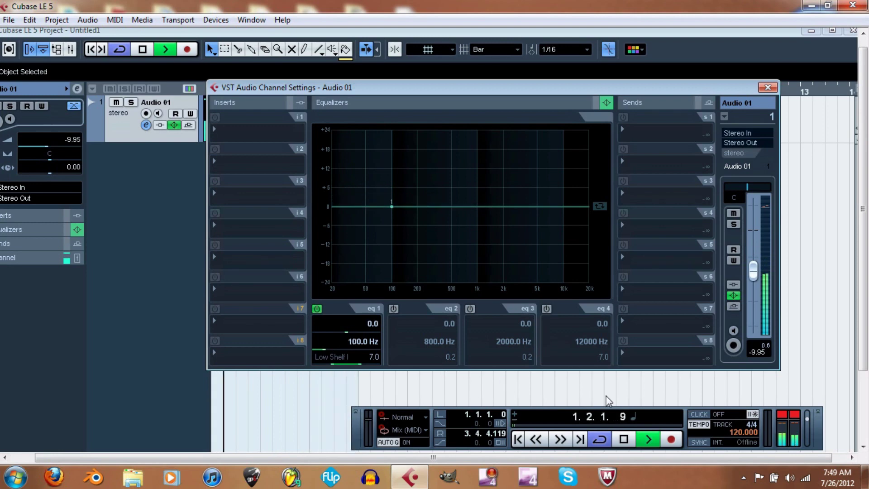
{"action": "key", "text": "space"}
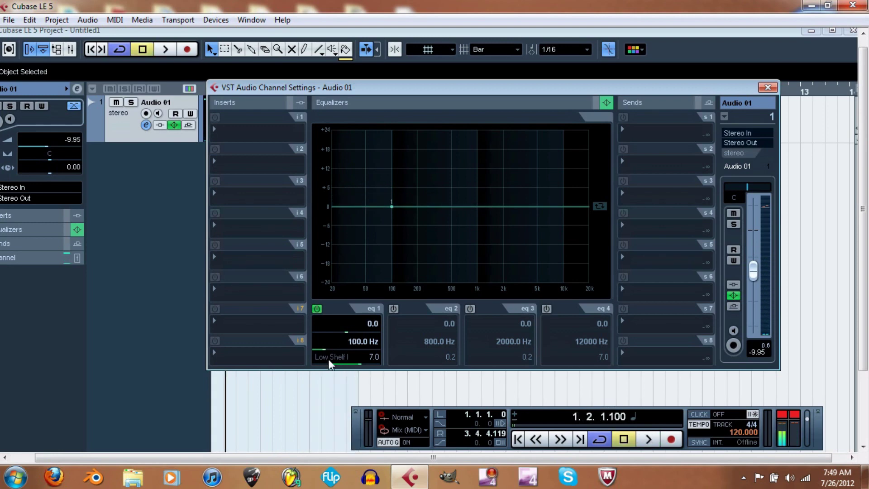
{"action": "left_click", "coordinate": [330, 357]}
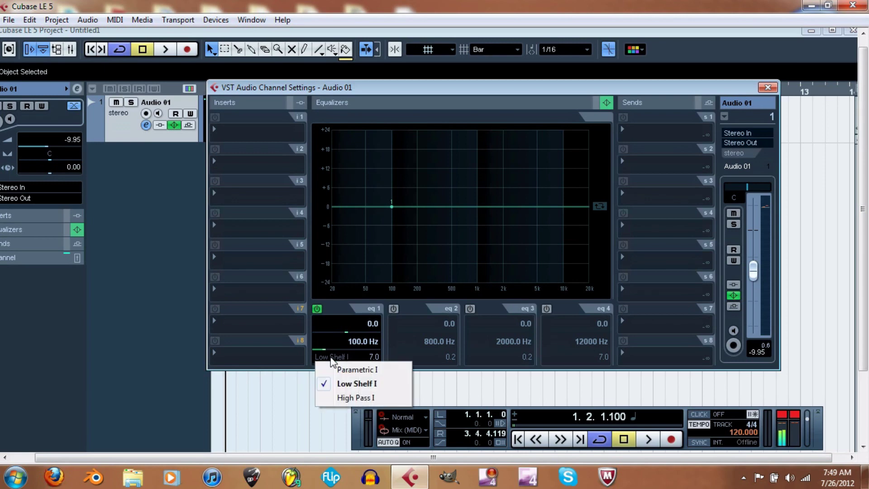
Make EQ band 1 a High Pass I filter and audition it while adjusting its gain and Q
{"action": "left_click", "coordinate": [377, 398]}
{"action": "key", "text": "space"}
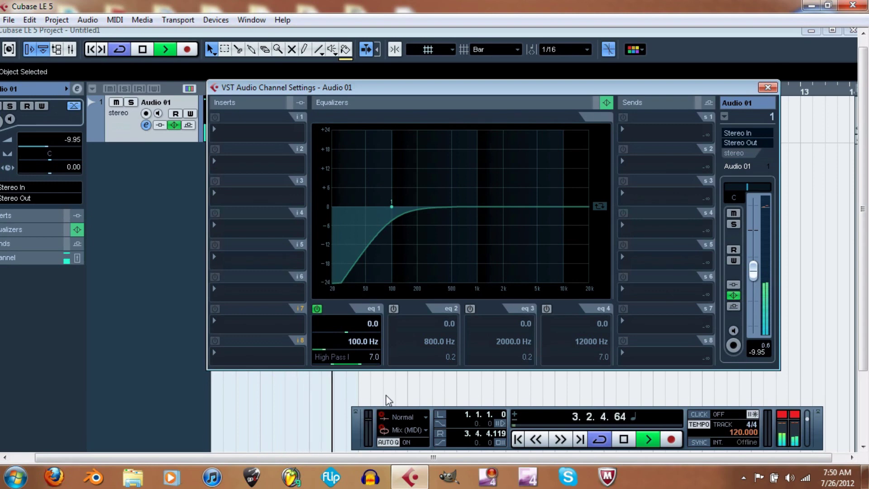
{"action": "key", "text": "space"}
{"action": "left_click", "coordinate": [520, 438]}
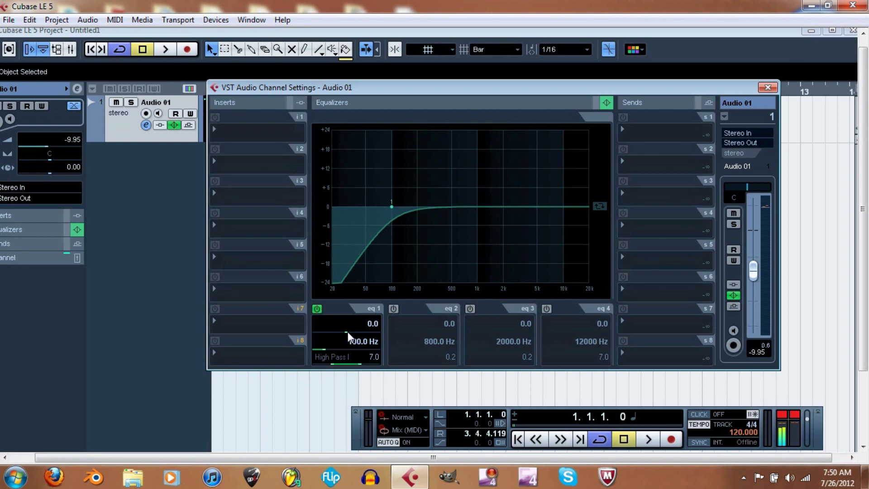
{"action": "key", "text": "space"}
{"action": "left_click_drag", "start_coordinate": [348, 332], "coordinate": [367, 331]}
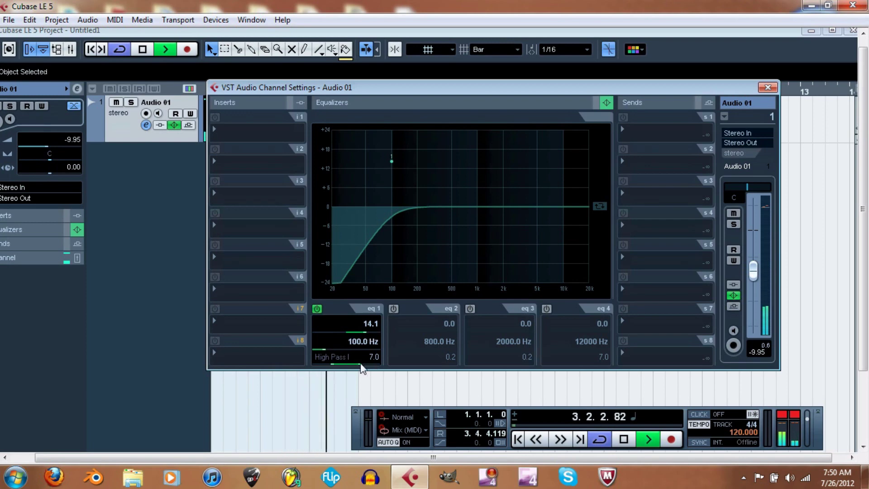
{"action": "mouse_move", "coordinate": [362, 368]}
{"action": "left_mouse_down"}
{"action": "mouse_move", "coordinate": [371, 369]}
{"action": "mouse_move", "coordinate": [360, 369]}
{"action": "left_mouse_up"}
{"action": "key", "text": "space"}
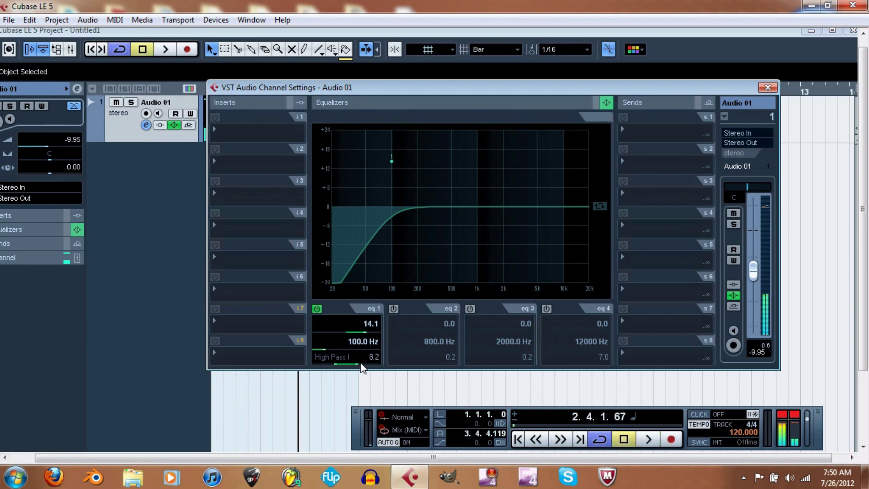
Compare the high-pass band on and off during playback, leaving band 1 switched off
{"action": "left_click", "coordinate": [316, 309]}
{"action": "key", "text": "space"}
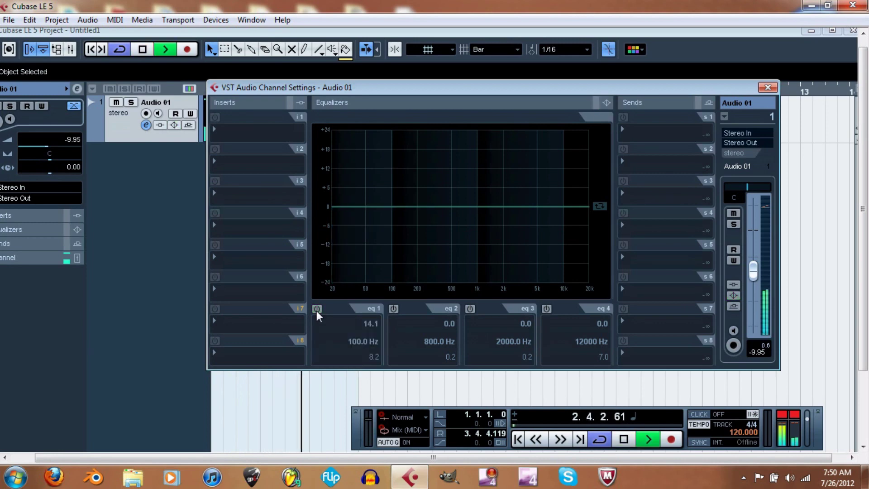
{"action": "left_click", "coordinate": [317, 310]}
{"action": "left_click", "coordinate": [317, 310]}
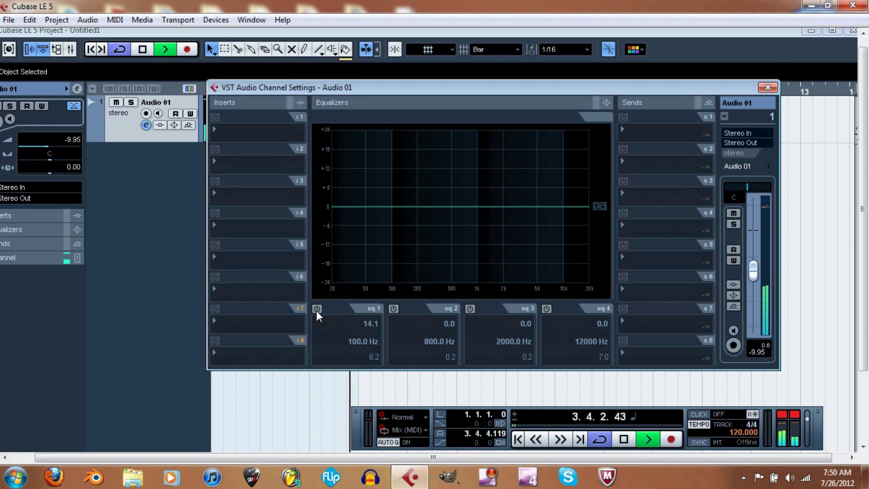
{"action": "left_click", "coordinate": [316, 309]}
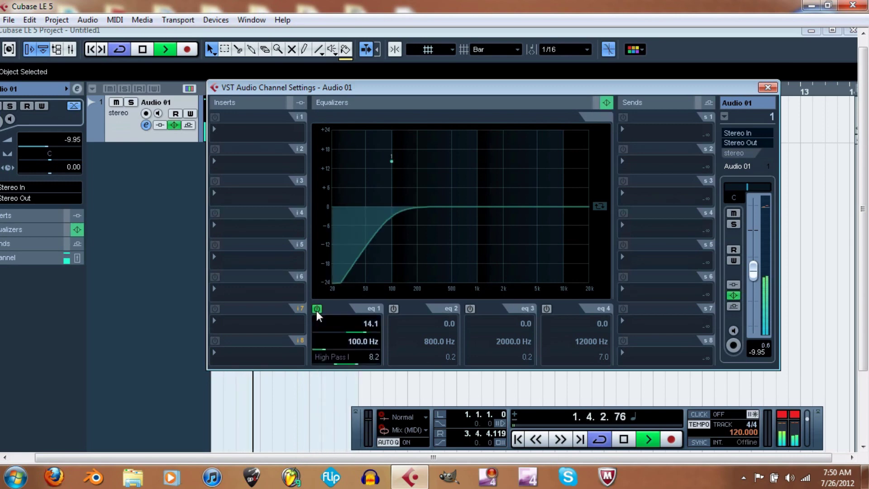
{"action": "left_click", "coordinate": [317, 310]}
{"action": "left_click", "coordinate": [316, 310]}
{"action": "key", "text": "space"}
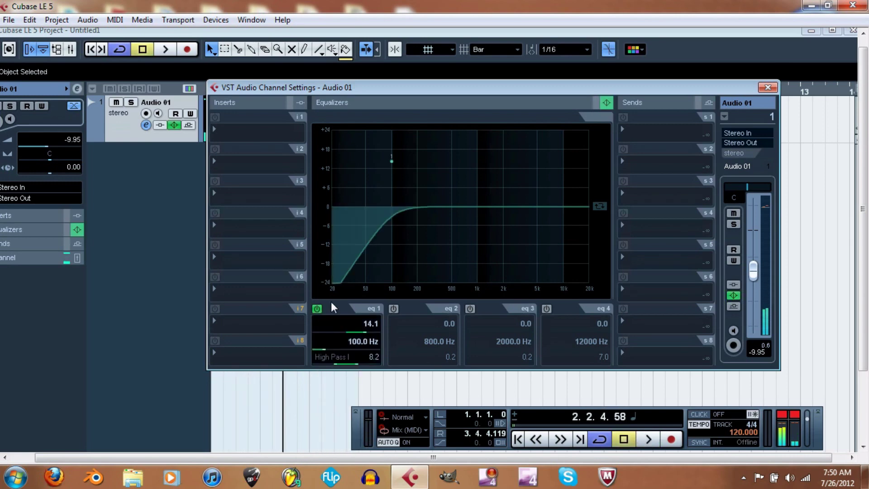
{"action": "left_click", "coordinate": [318, 310]}
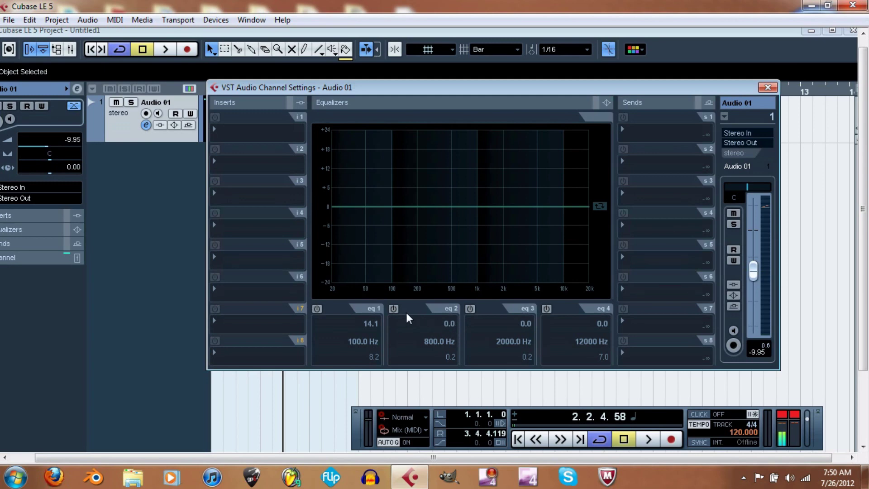
Cut the 800 Hz EQ band 2 gain to -9.9 during playback, then switch band 2 off
{"action": "left_click", "coordinate": [394, 308]}
{"action": "left_click", "coordinate": [470, 309]}
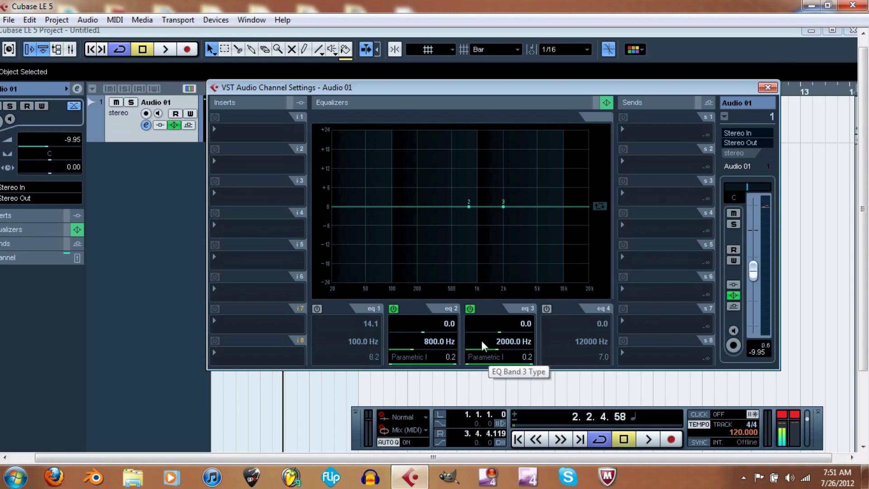
{"action": "left_click", "coordinate": [471, 309]}
{"action": "left_click", "coordinate": [393, 310]}
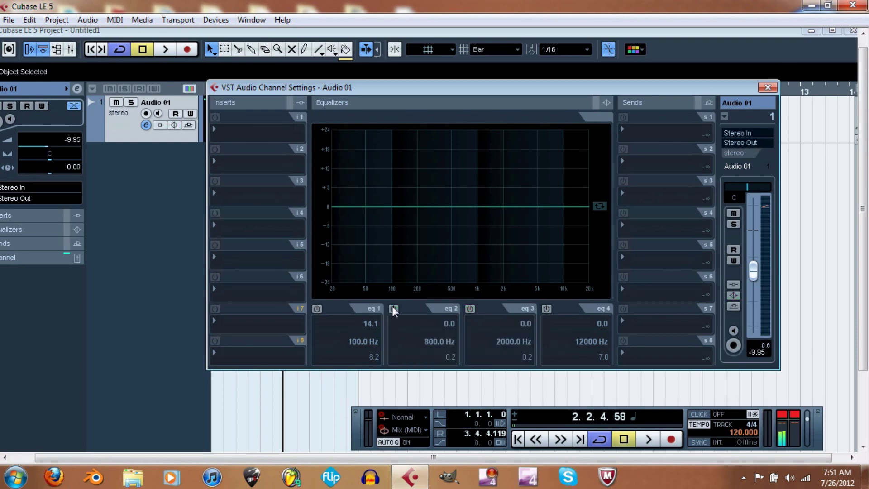
{"action": "left_click", "coordinate": [394, 309]}
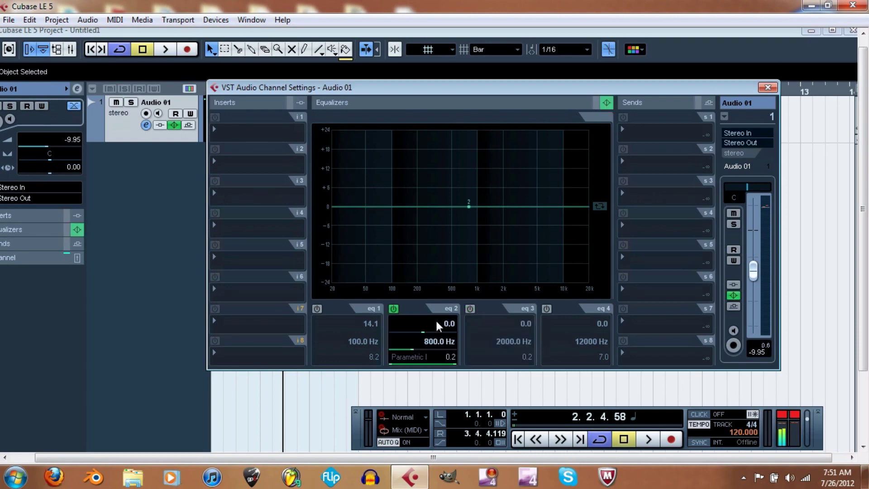
{"action": "key", "text": "space"}
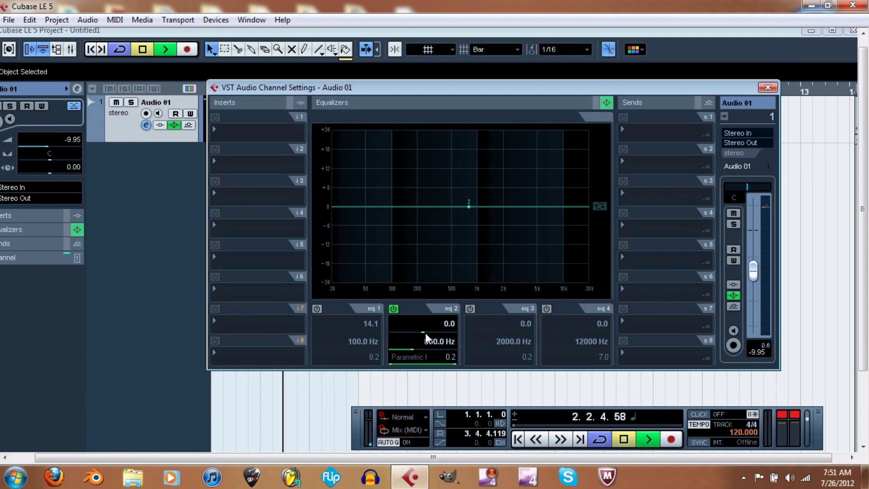
{"action": "mouse_move", "coordinate": [425, 333]}
{"action": "left_mouse_down"}
{"action": "mouse_move", "coordinate": [439, 329]}
{"action": "mouse_move", "coordinate": [409, 329]}
{"action": "left_mouse_up"}
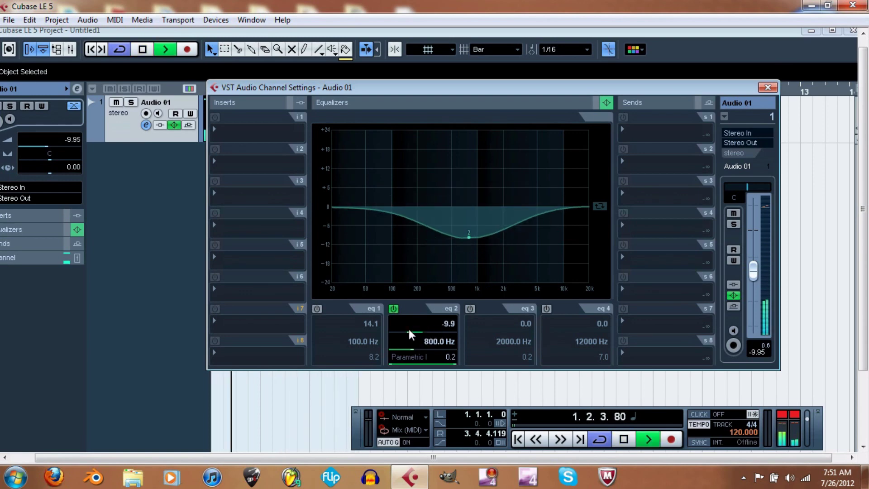
{"action": "left_click", "coordinate": [394, 309]}
{"action": "key", "text": "space"}
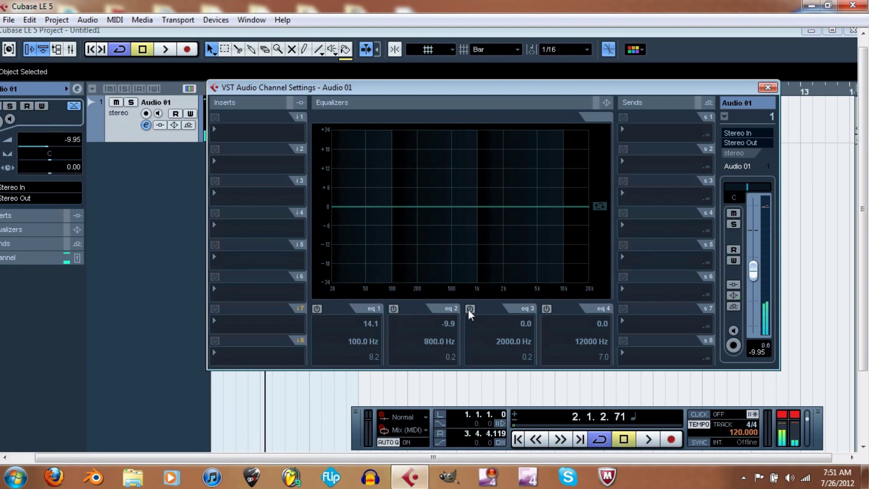
Boost the 2000 Hz EQ band 3 gain to 7.5 during playback, then switch it off
{"action": "left_click", "coordinate": [469, 309]}
{"action": "key", "text": "space"}
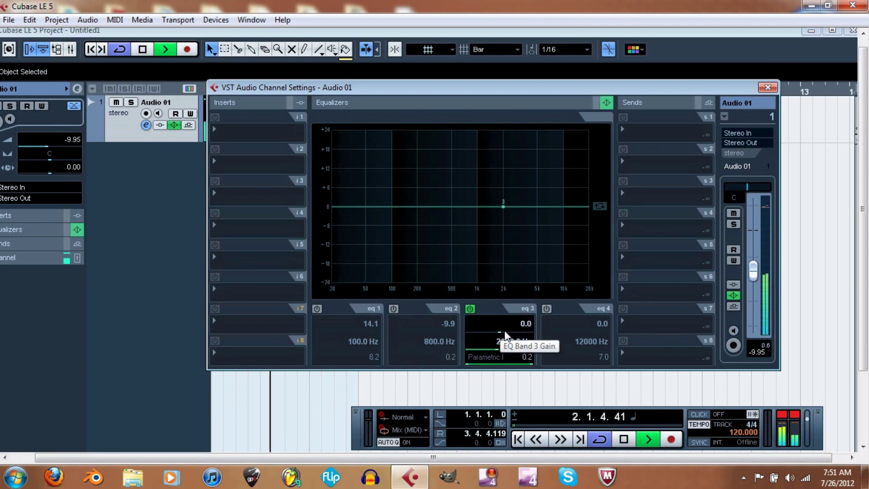
{"action": "mouse_move", "coordinate": [506, 335]}
{"action": "left_mouse_down"}
{"action": "mouse_move", "coordinate": [521, 331]}
{"action": "mouse_move", "coordinate": [488, 332]}
{"action": "mouse_move", "coordinate": [509, 322]}
{"action": "left_mouse_up"}
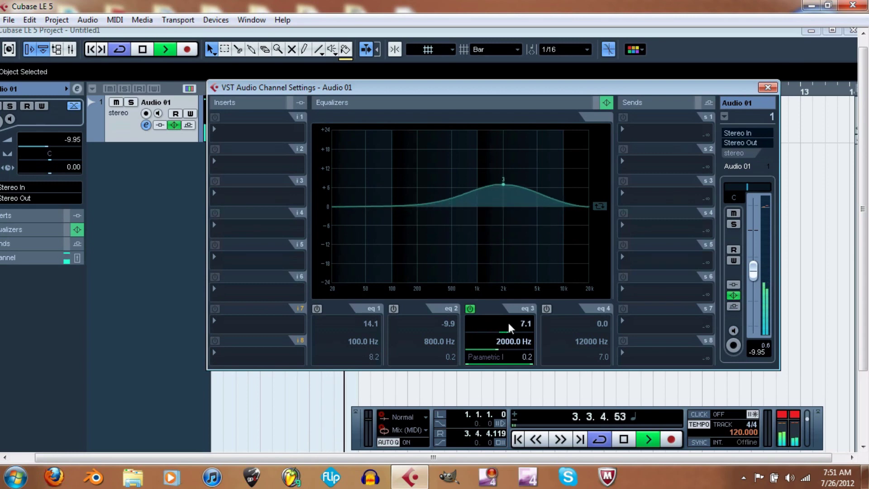
{"action": "left_click", "coordinate": [470, 308]}
{"action": "key", "text": "space"}
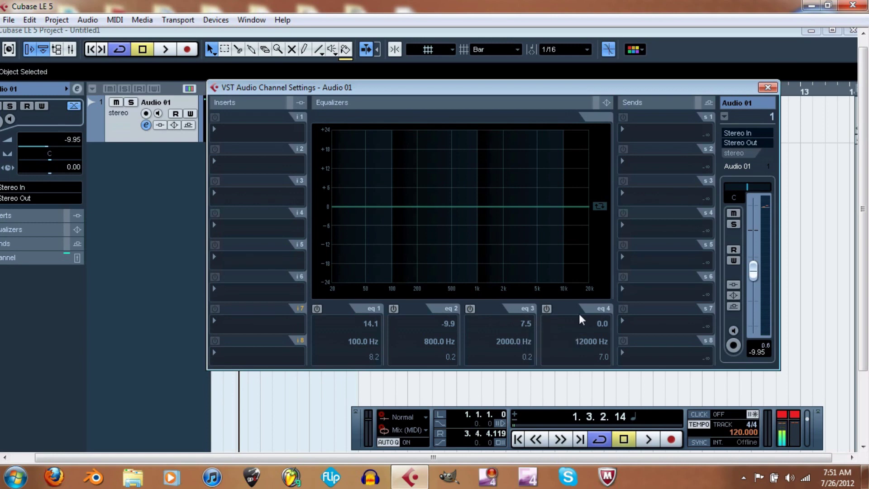
Enable EQ band 4 and set the High Shelf to 24.0 gain at 9302.7 Hz while listening
{"action": "left_click", "coordinate": [547, 308]}
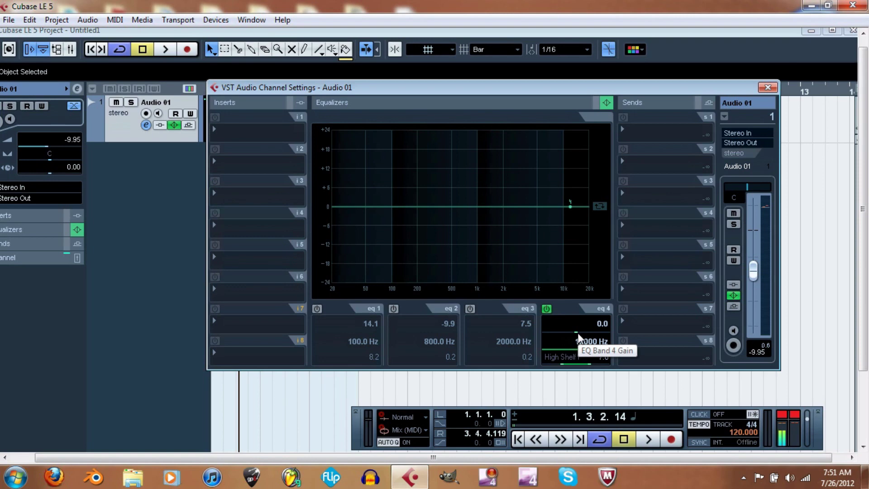
{"action": "key", "text": "space"}
{"action": "left_click_drag", "start_coordinate": [579, 334], "coordinate": [593, 344]}
{"action": "key", "text": "space"}
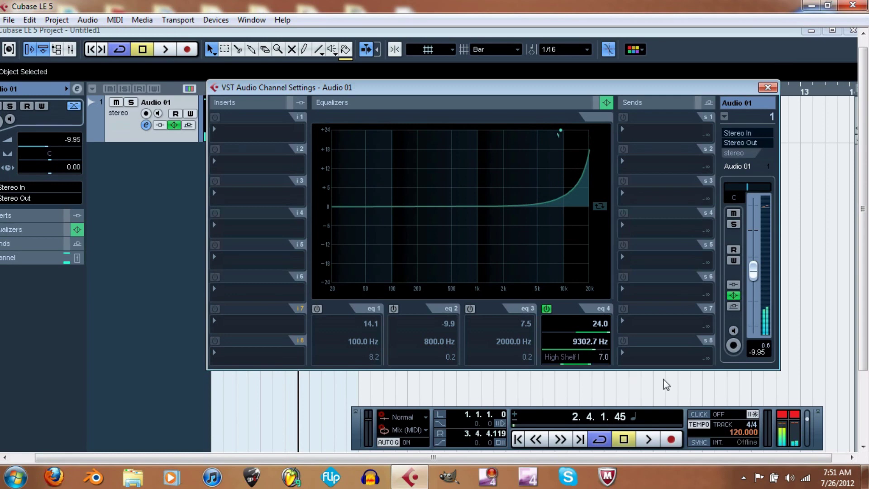